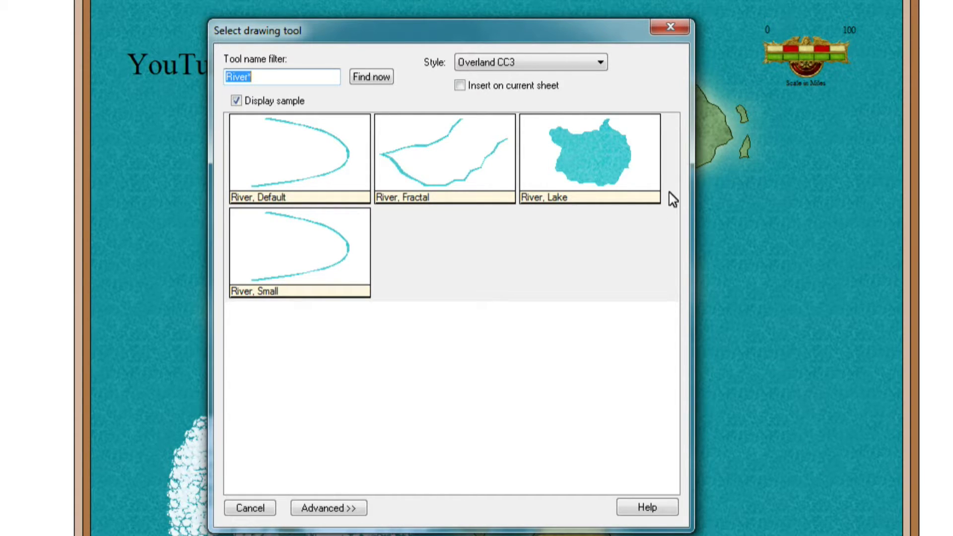
- Draw an irregular lake with the River, Lake tool just south of the northern mountain range's centre, and save the map
{"action": "left_click", "coordinate": [594, 166]}
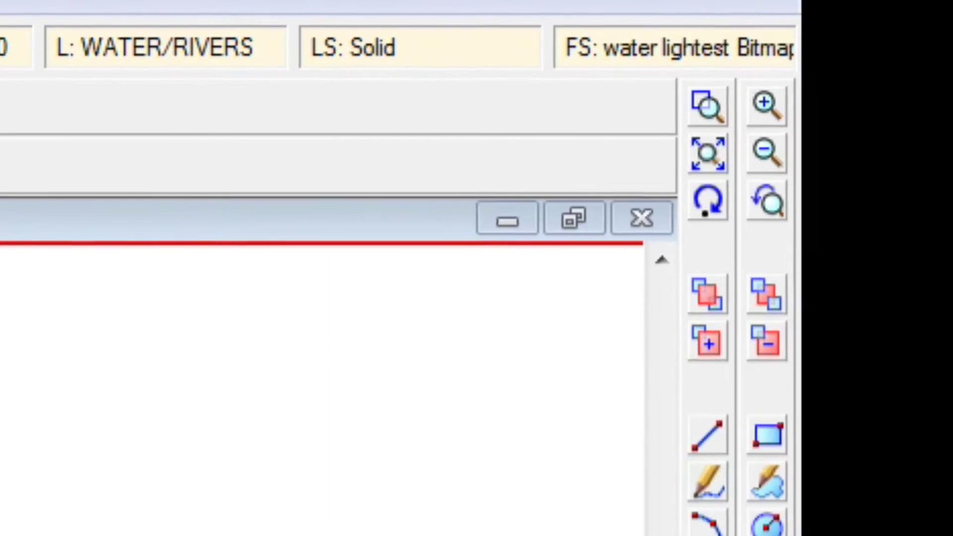
{"action": "left_click", "coordinate": [707, 103]}
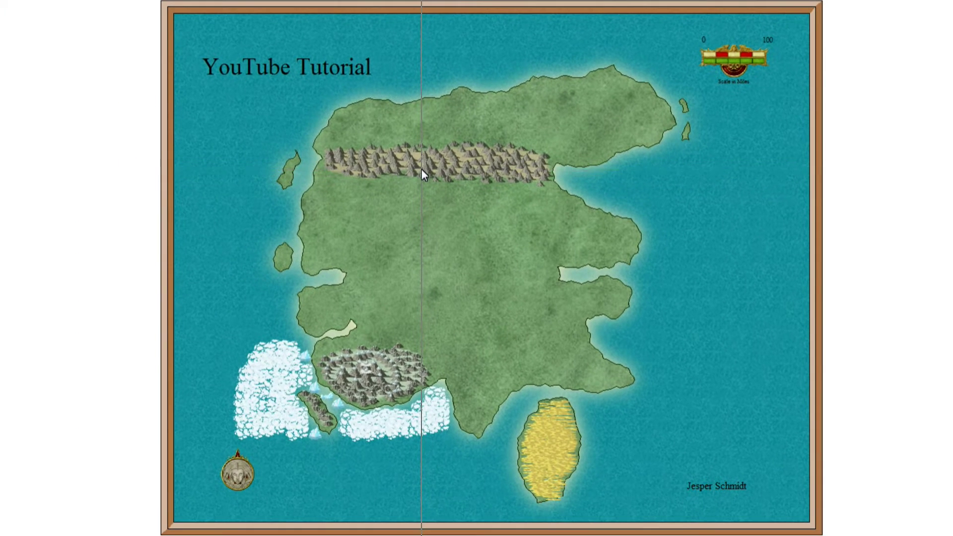
{"action": "left_click", "coordinate": [495, 221]}
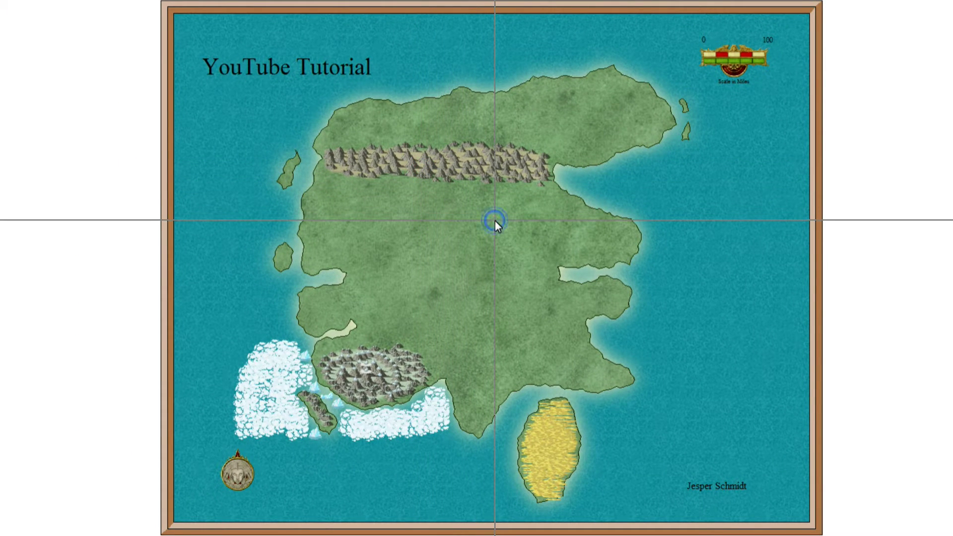
{"action": "scroll", "coordinate": [496, 222], "scroll_direction": "up", "scroll_amount": 3}
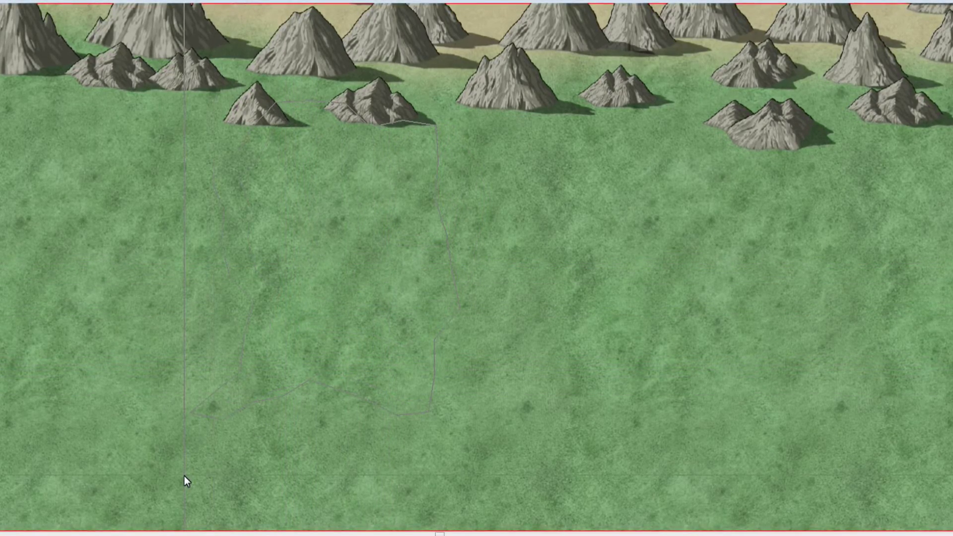
{"action": "key", "text": "Escape"}
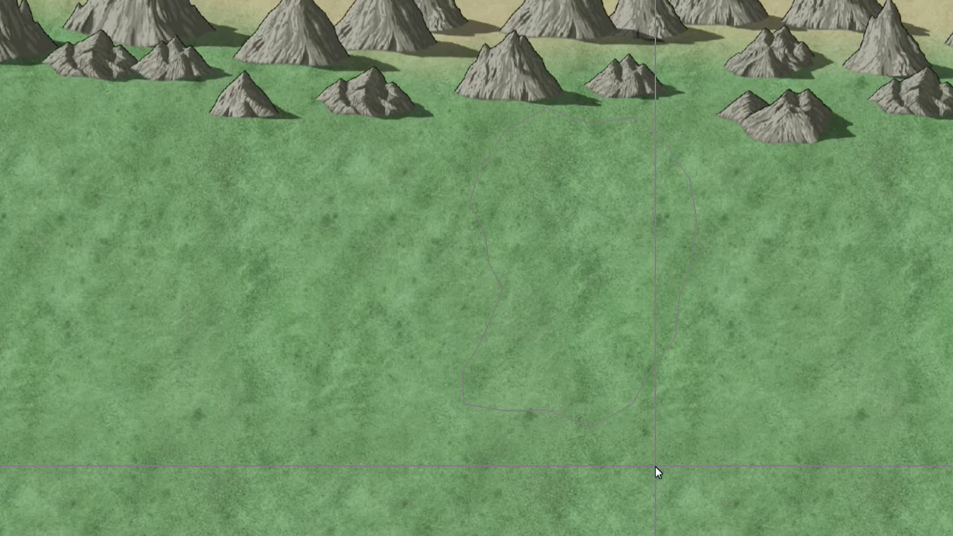
{"action": "key", "text": "Return"}
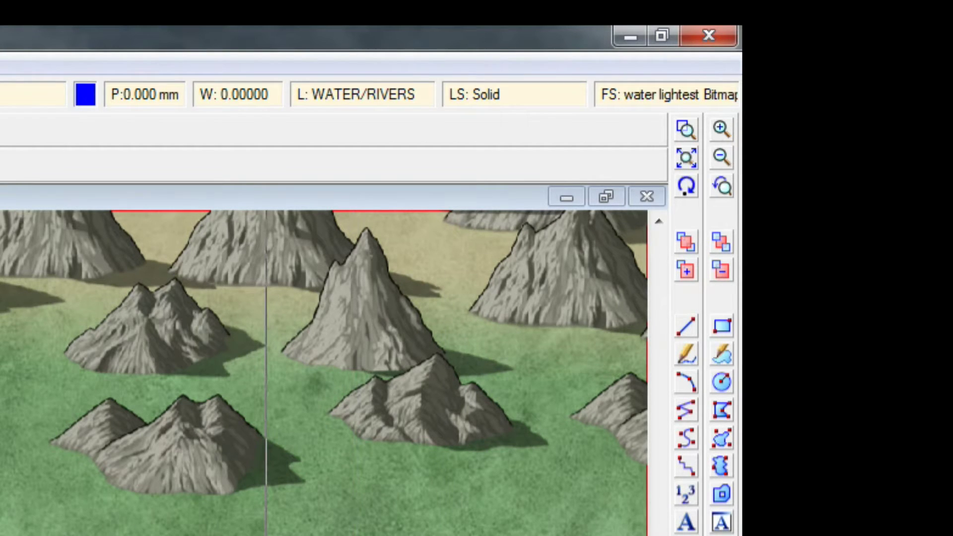
{"action": "left_click", "coordinate": [689, 155]}
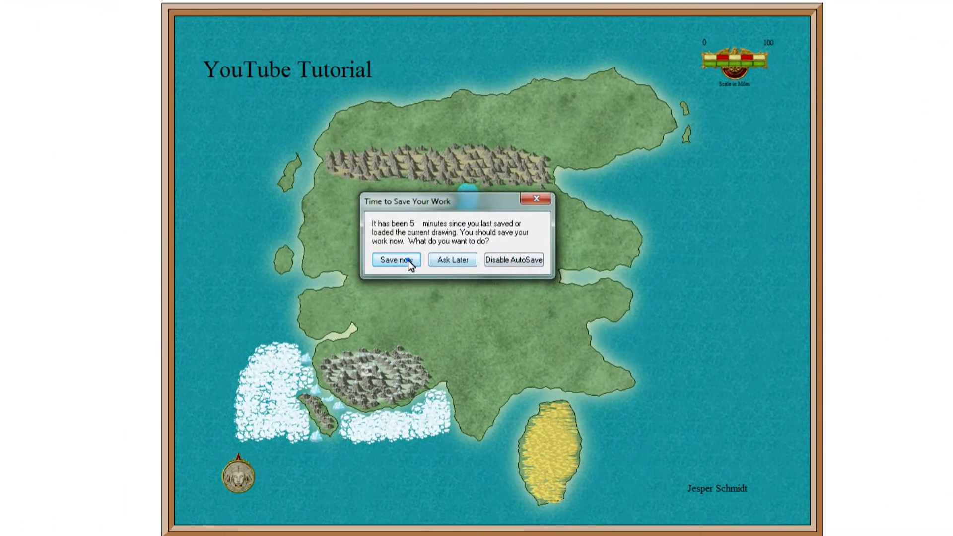
{"action": "left_click", "coordinate": [408, 260]}
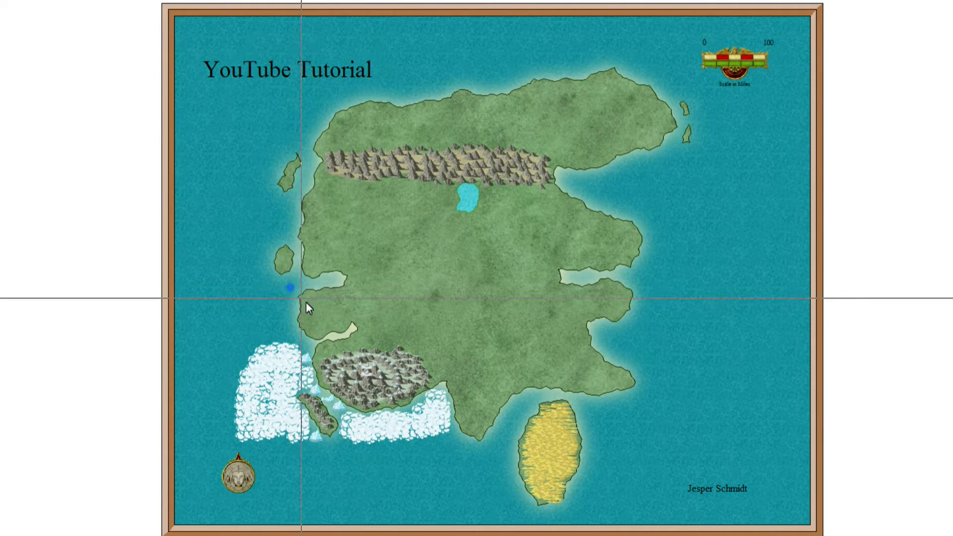
- Draw a small lake on the western peninsula and a larger irregular lake near the northeastern tip of the continent
{"action": "left_click", "coordinate": [371, 337]}
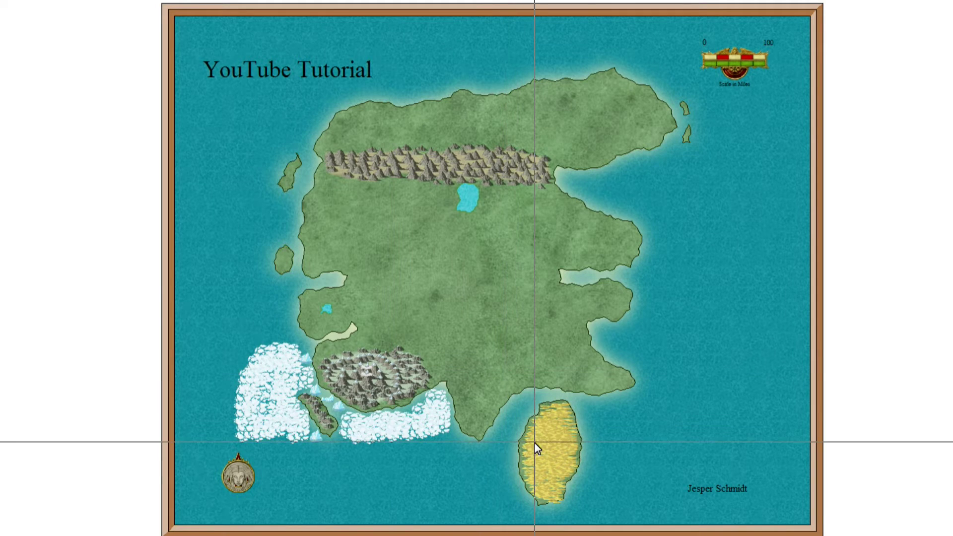
{"action": "left_click", "coordinate": [574, 87]}
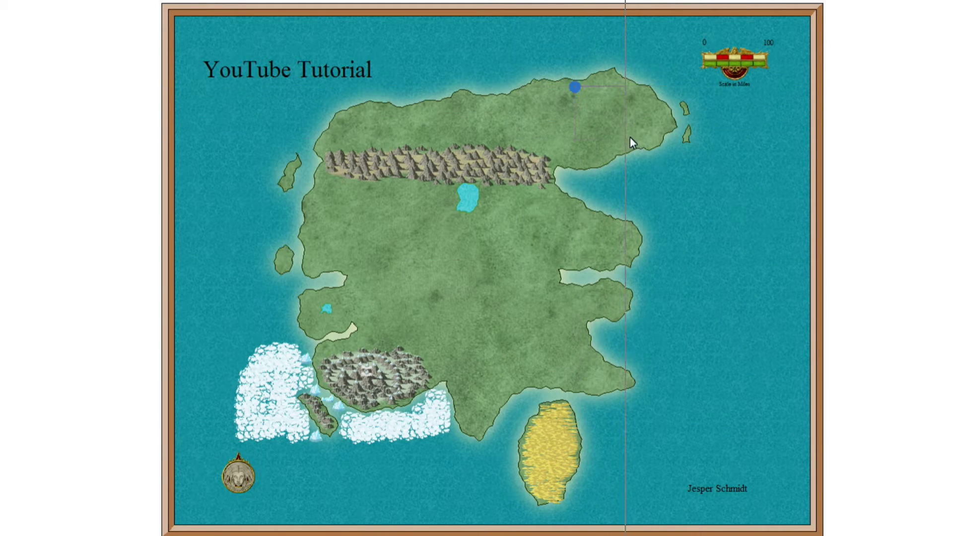
{"action": "left_click", "coordinate": [669, 160]}
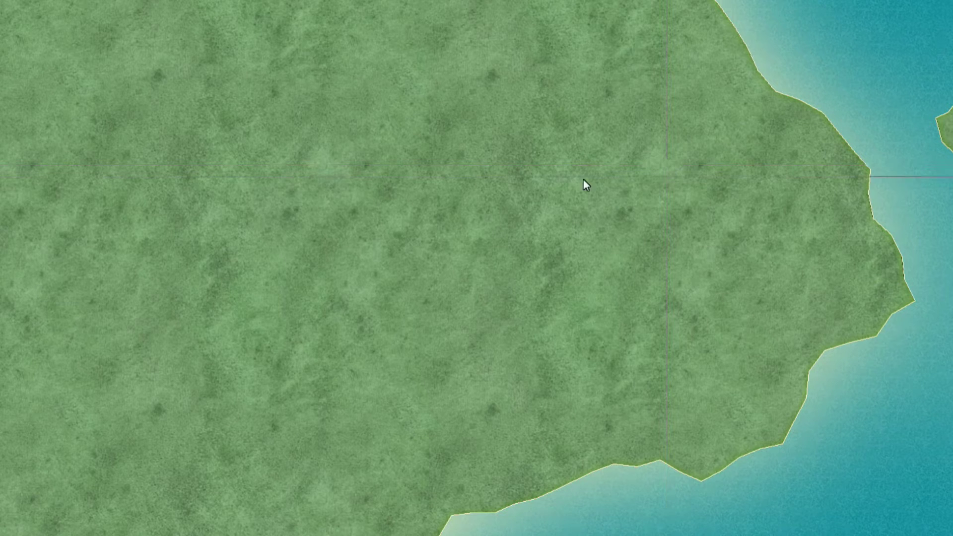
{"action": "left_click", "coordinate": [533, 161]}
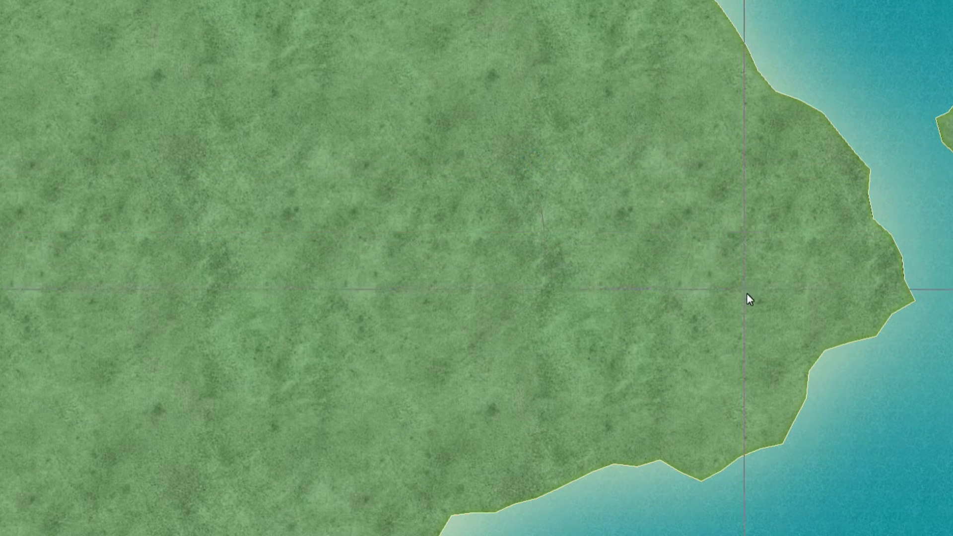
{"action": "right_click", "coordinate": [822, 380]}
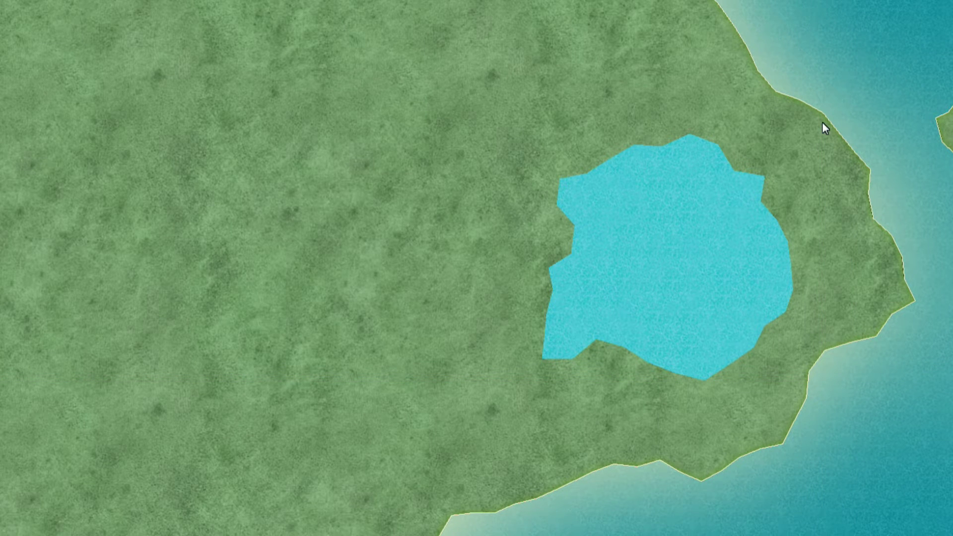
{"action": "key", "text": "ctrl+e"}
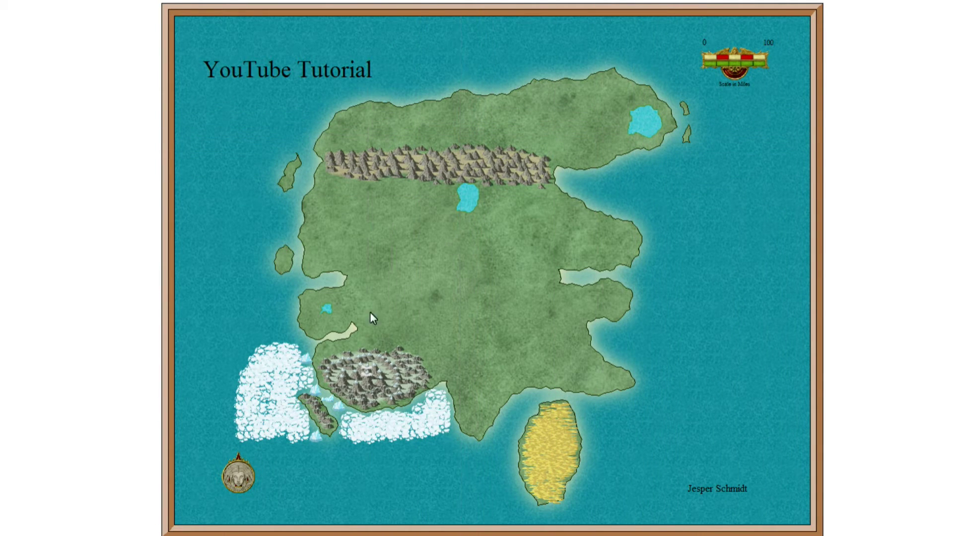
{"action": "left_click", "coordinate": [440, 267]}
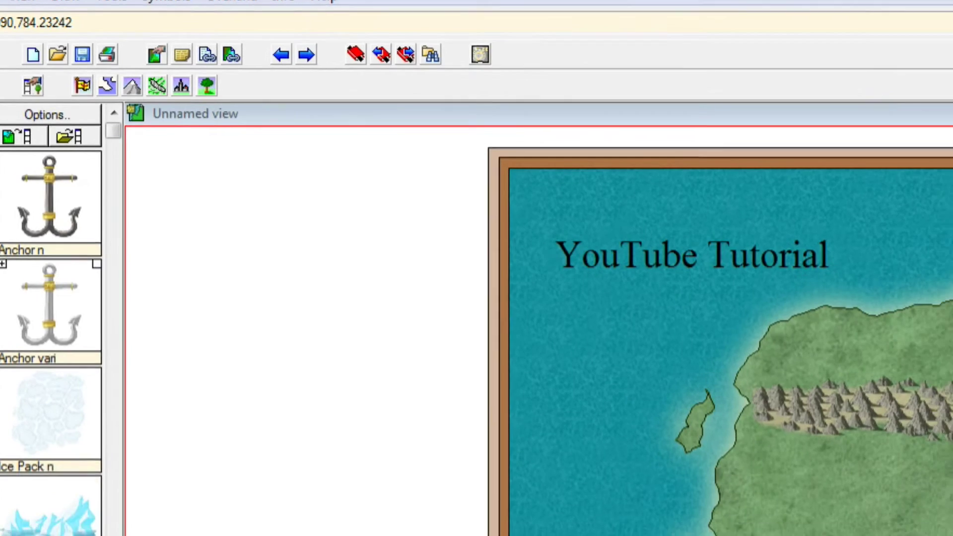
- Draw a winding River, Fractal from the central lake's southern edge to the southern coast, using the On modifier to attach it to the lake outline
{"action": "right_click", "coordinate": [107, 86]}
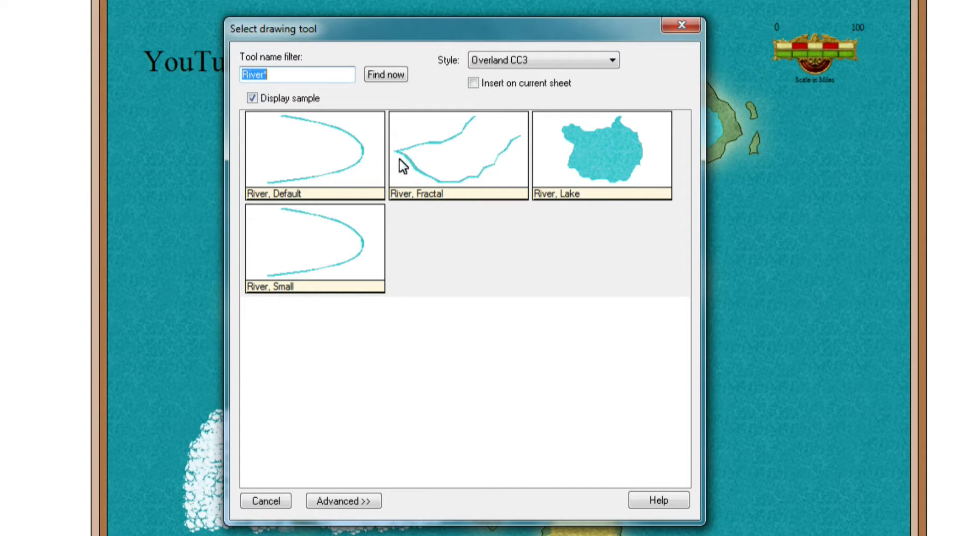
{"action": "left_click", "coordinate": [451, 175]}
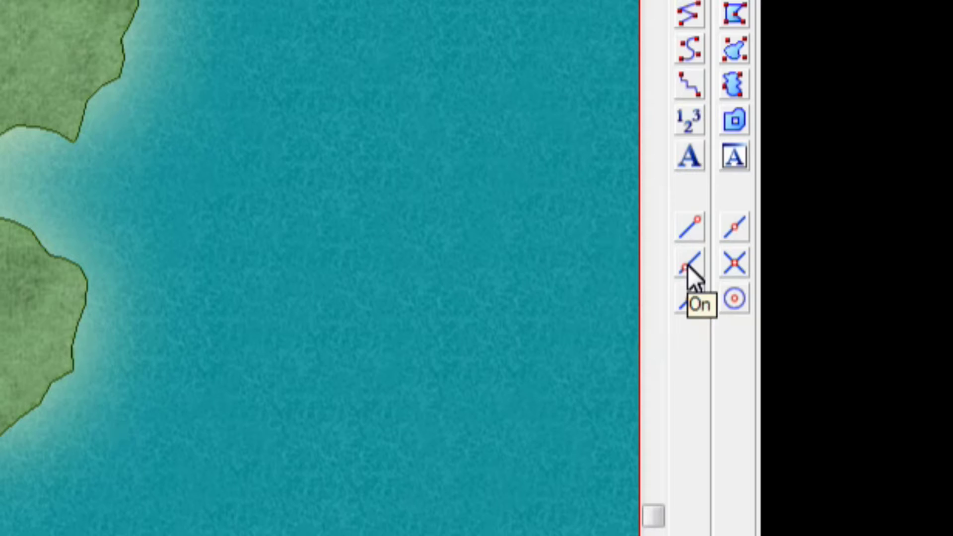
{"action": "left_click", "coordinate": [688, 267]}
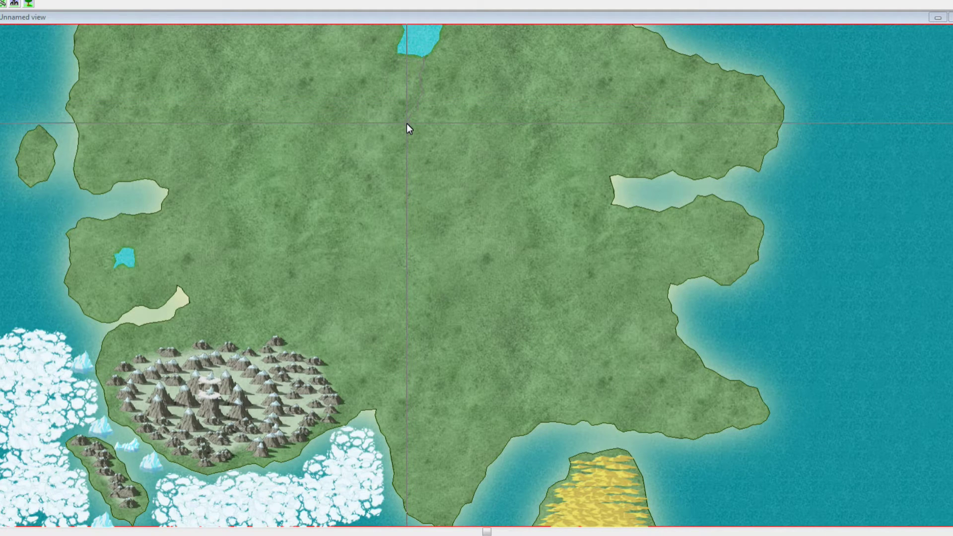
{"action": "left_click", "coordinate": [407, 123]}
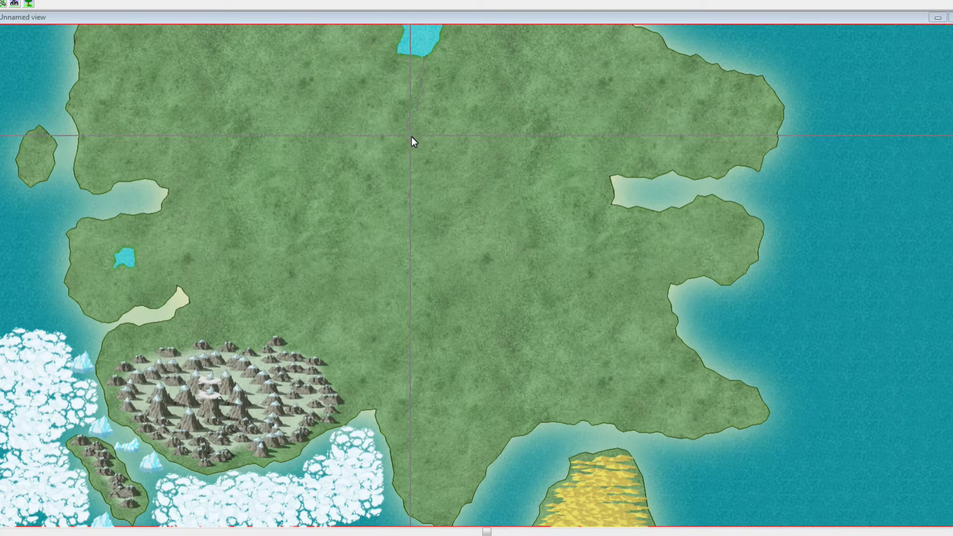
{"action": "left_click", "coordinate": [489, 138]}
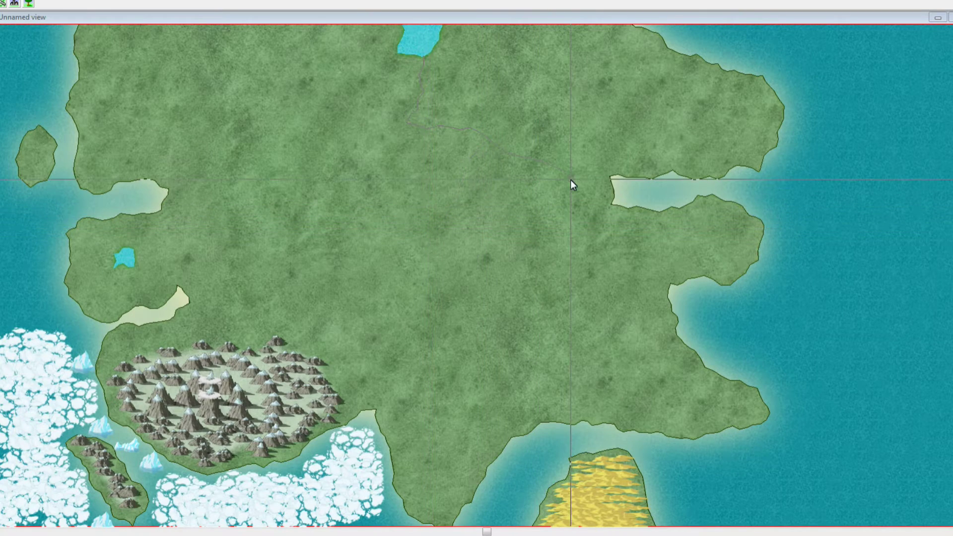
{"action": "left_click", "coordinate": [400, 213]}
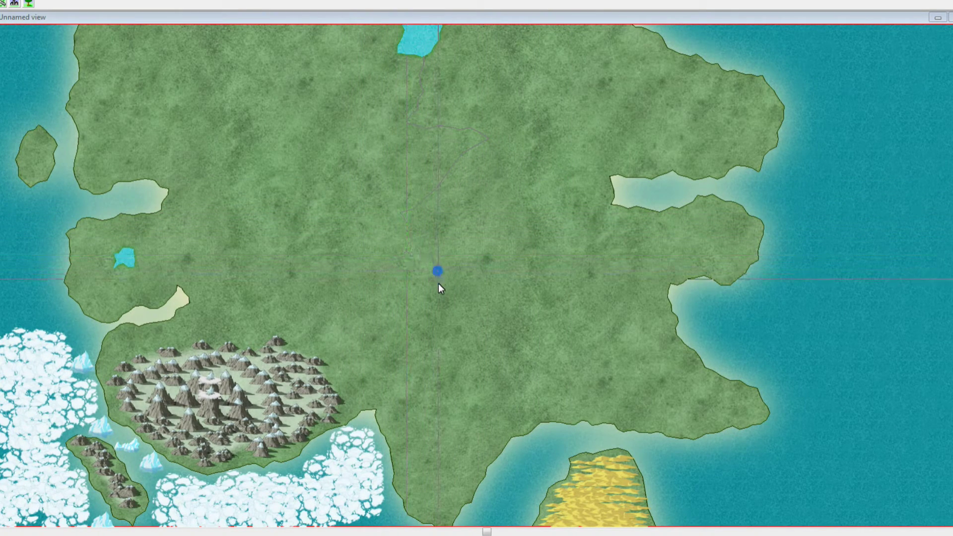
{"action": "left_click", "coordinate": [433, 331]}
{"action": "left_click", "coordinate": [470, 370]}
{"action": "left_click", "coordinate": [446, 413]}
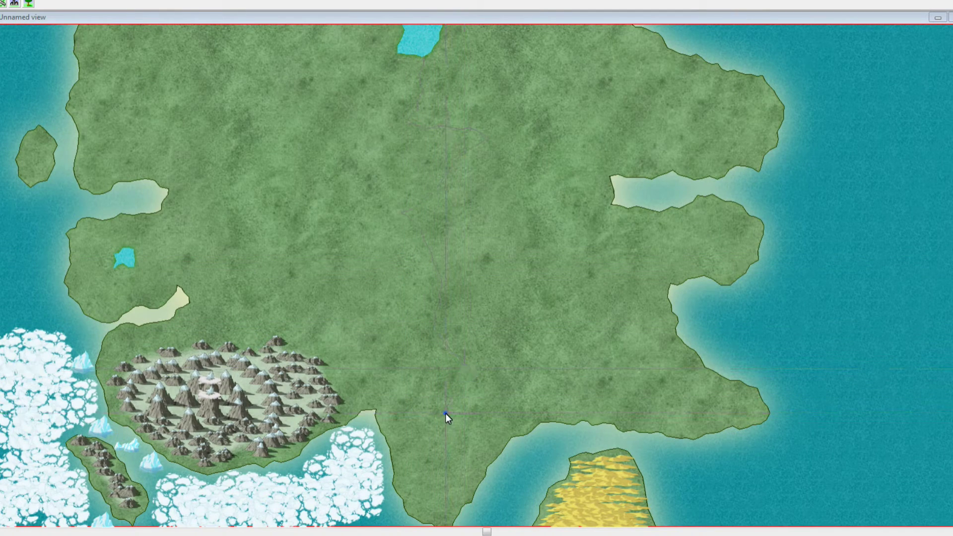
{"action": "left_click", "coordinate": [485, 433]}
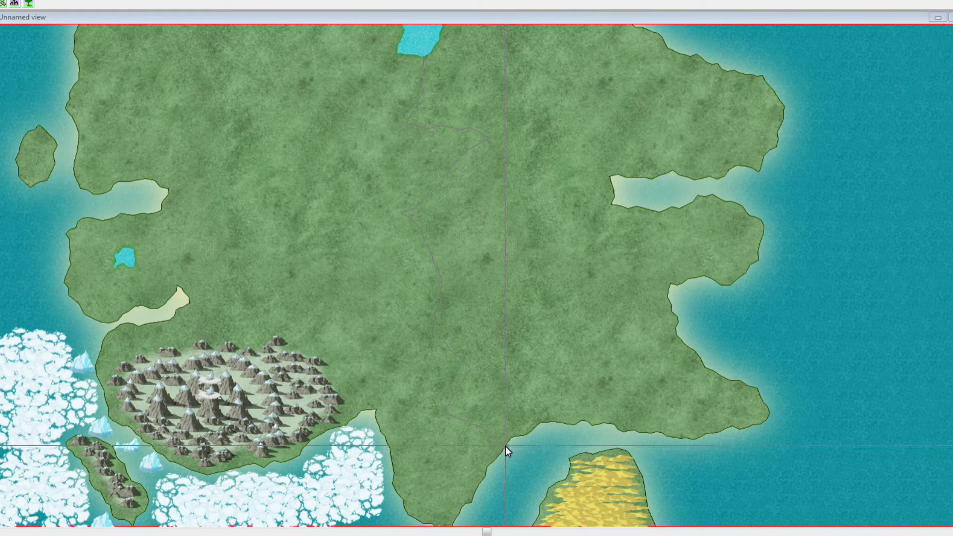
{"action": "left_click", "coordinate": [505, 446]}
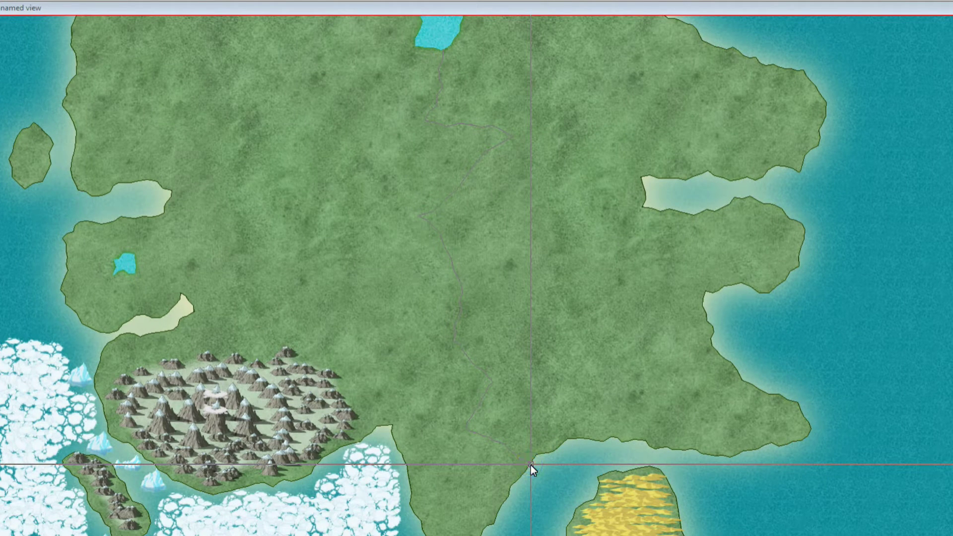
{"action": "right_click", "coordinate": [531, 465]}
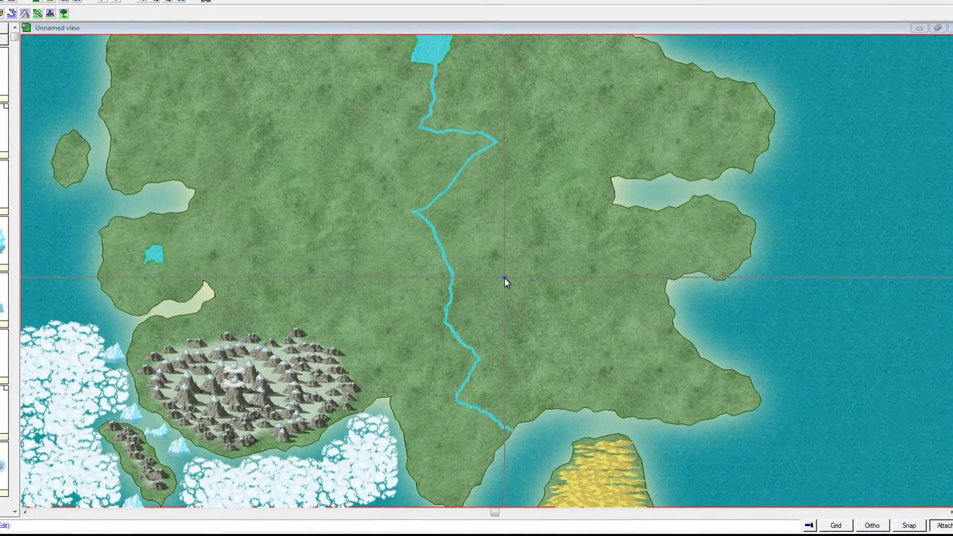
{"action": "left_click", "coordinate": [422, 261]}
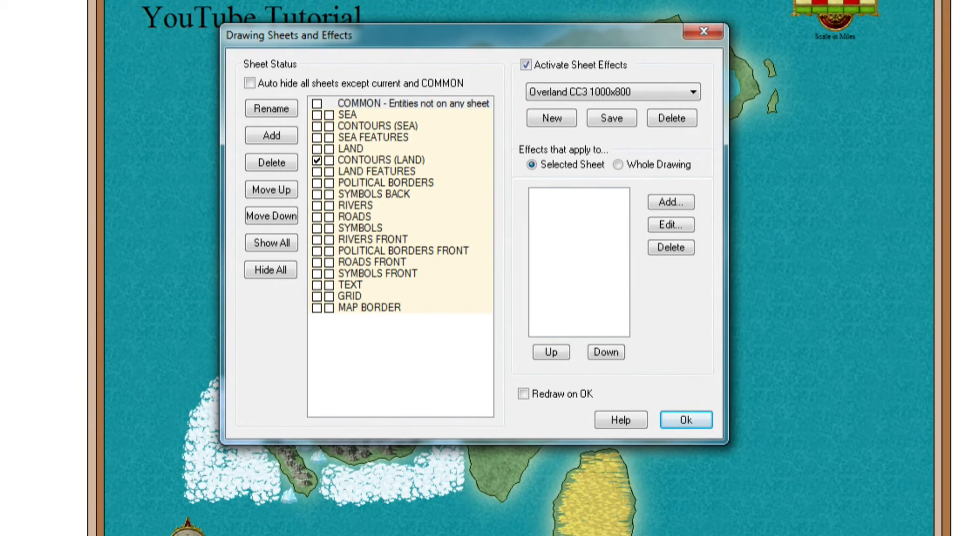
- With sheet effects activated, make RIVERS the current sheet and delete its Glow effect
{"action": "left_click", "coordinate": [525, 68]}
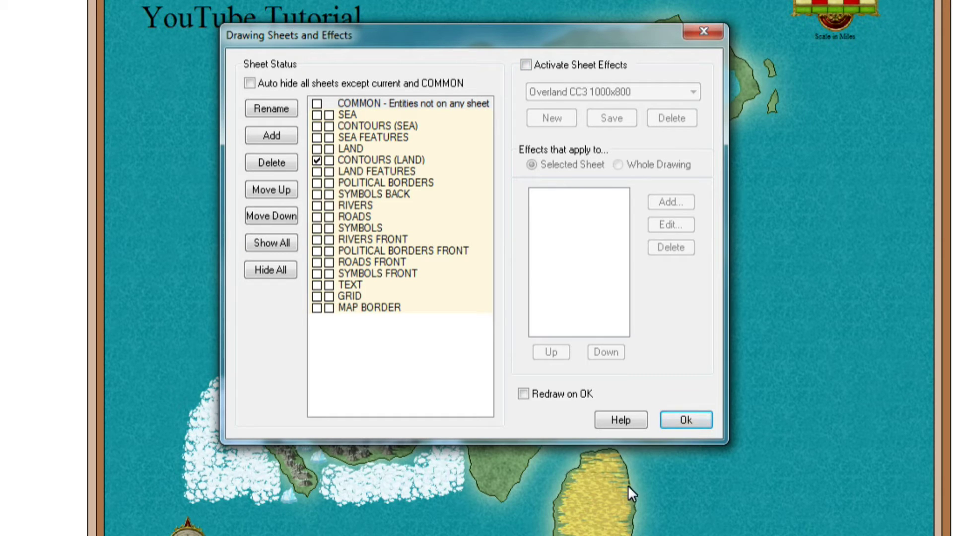
{"action": "left_click", "coordinate": [525, 65]}
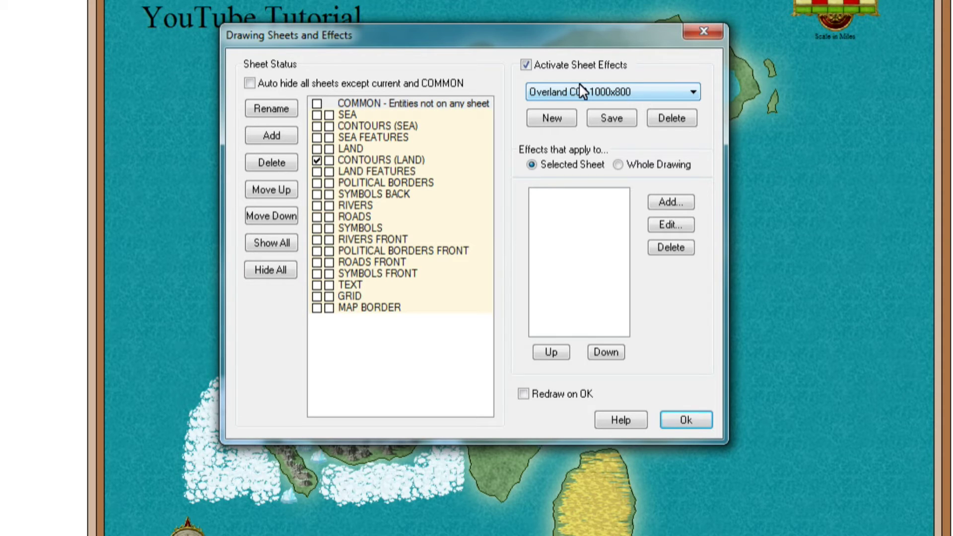
{"action": "left_click", "coordinate": [317, 205]}
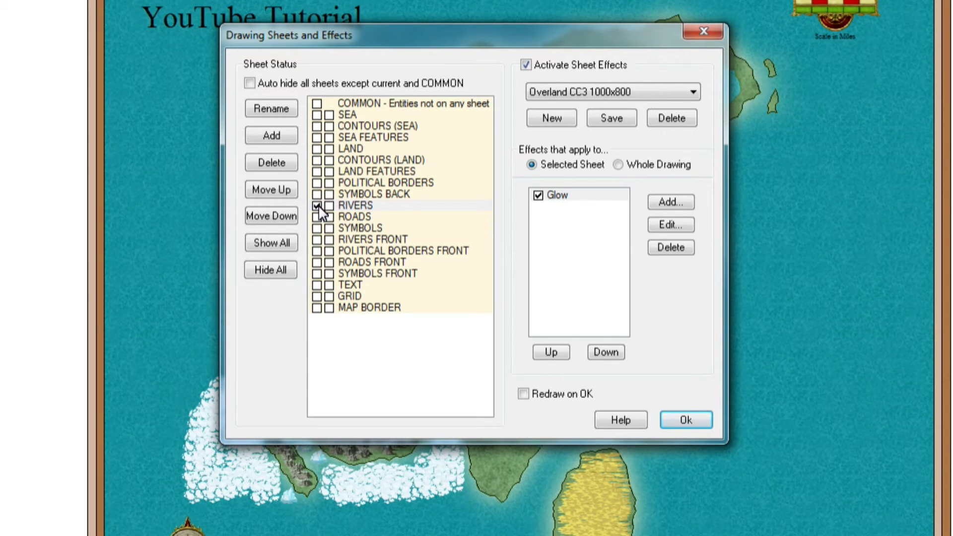
{"action": "left_click", "coordinate": [554, 202]}
{"action": "left_click", "coordinate": [671, 249]}
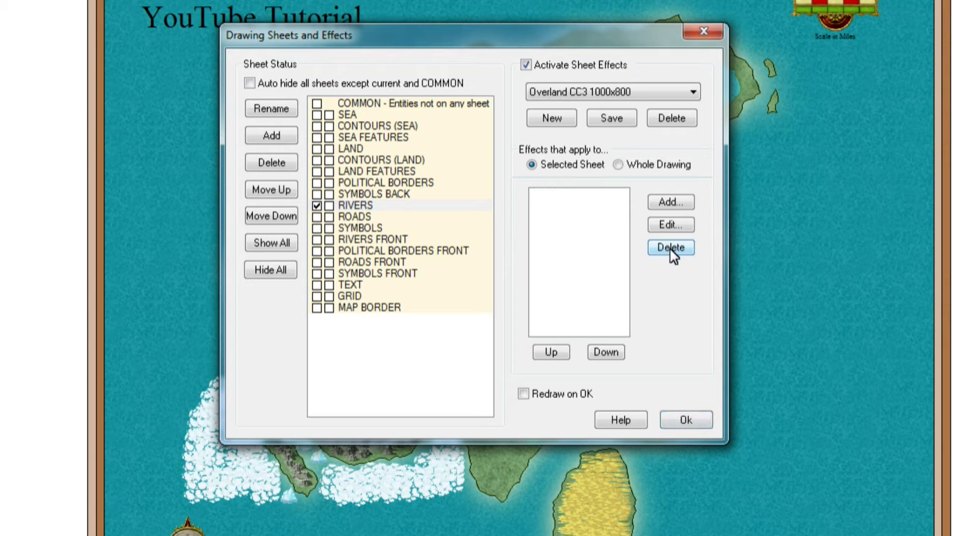
- Add an outside Glow effect to the RIVERS sheet in blue (RGB 54, 43, 255) with a blur radius of 3
{"action": "left_click", "coordinate": [668, 203]}
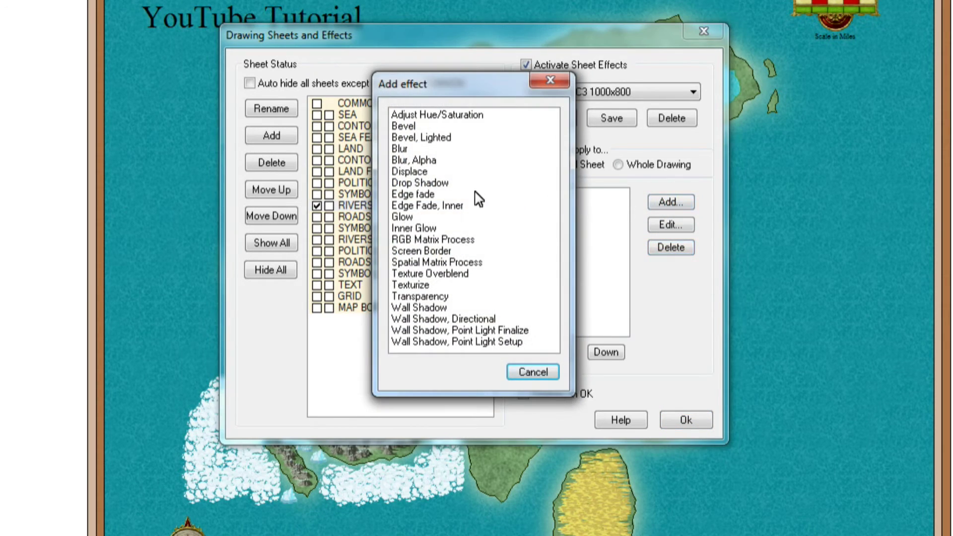
{"action": "left_click", "coordinate": [432, 216]}
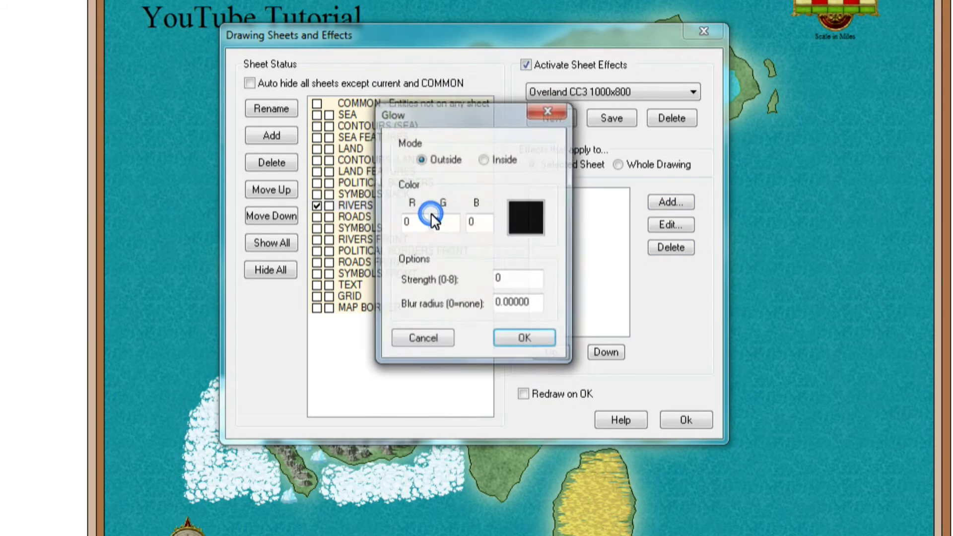
{"action": "left_click", "coordinate": [528, 220]}
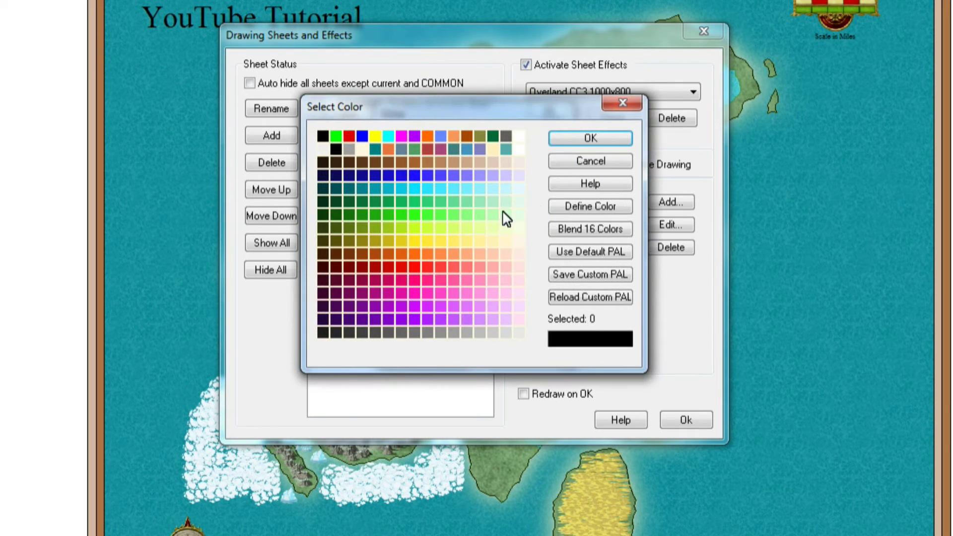
{"action": "left_click", "coordinate": [429, 176]}
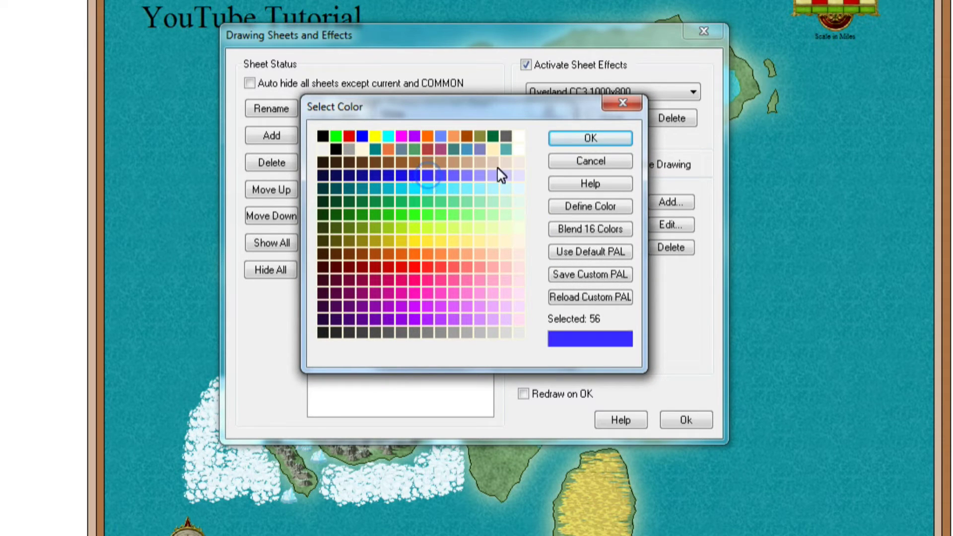
{"action": "left_click", "coordinate": [570, 142]}
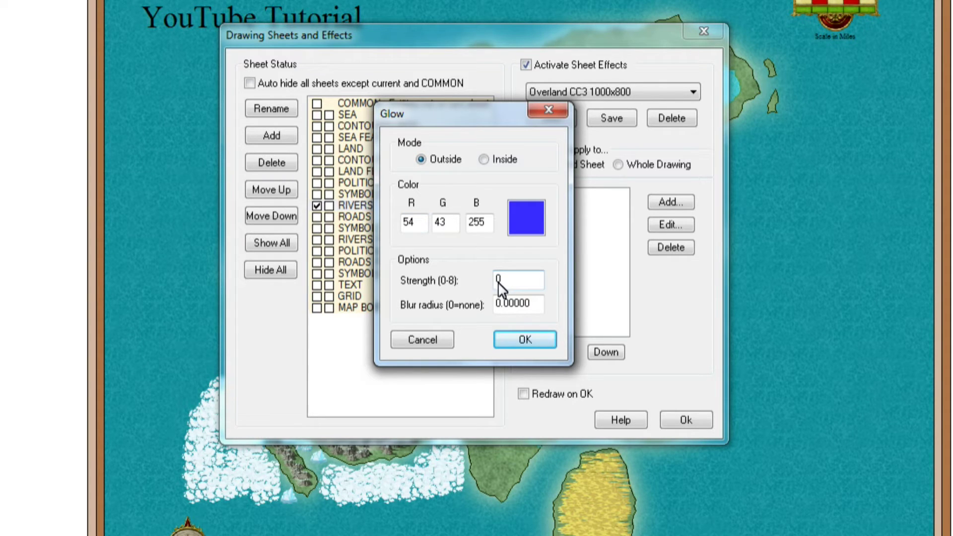
{"action": "left_click_drag", "start_coordinate": [499, 305], "coordinate": [491, 304]}
{"action": "type", "text": "3"}
{"action": "left_click", "coordinate": [513, 341]}
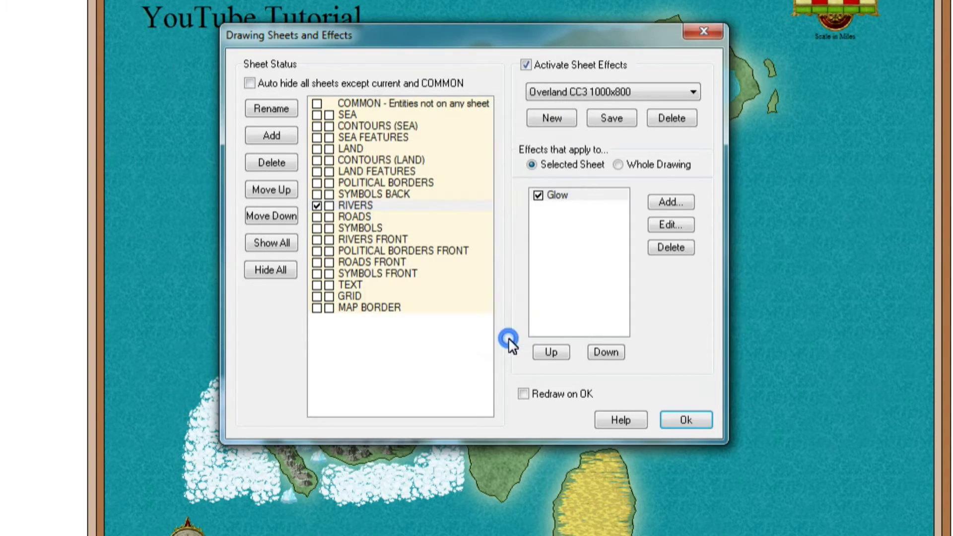
- Add an Edge fade effect with a distance of 20 to the RIVERS sheet and apply the sheet settings
{"action": "left_click", "coordinate": [662, 208]}
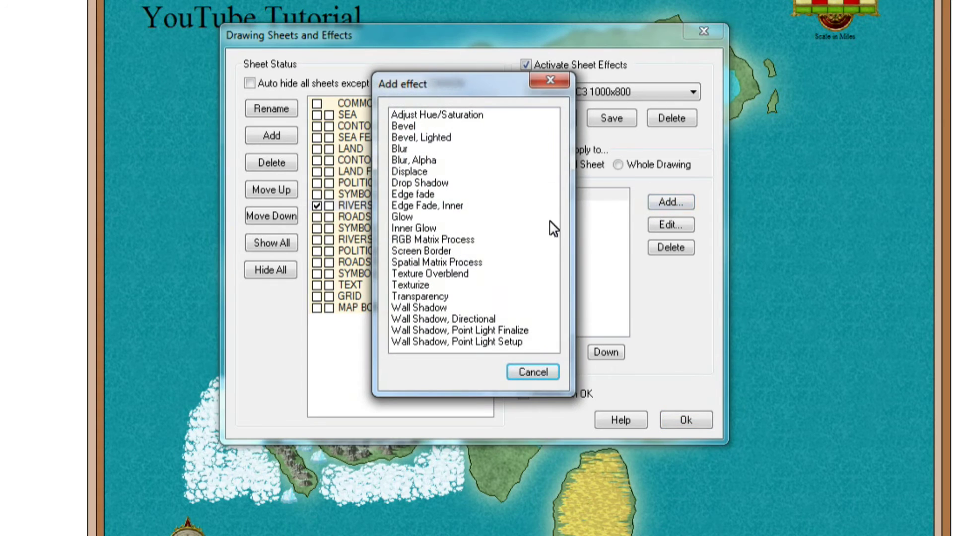
{"action": "double_click", "coordinate": [425, 195]}
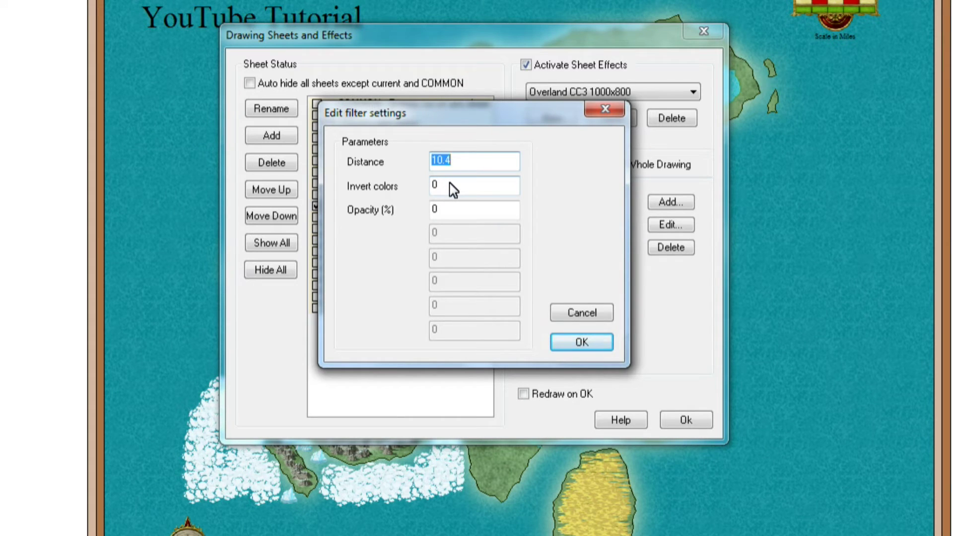
{"action": "type", "text": "20"}
{"action": "left_click", "coordinate": [584, 341]}
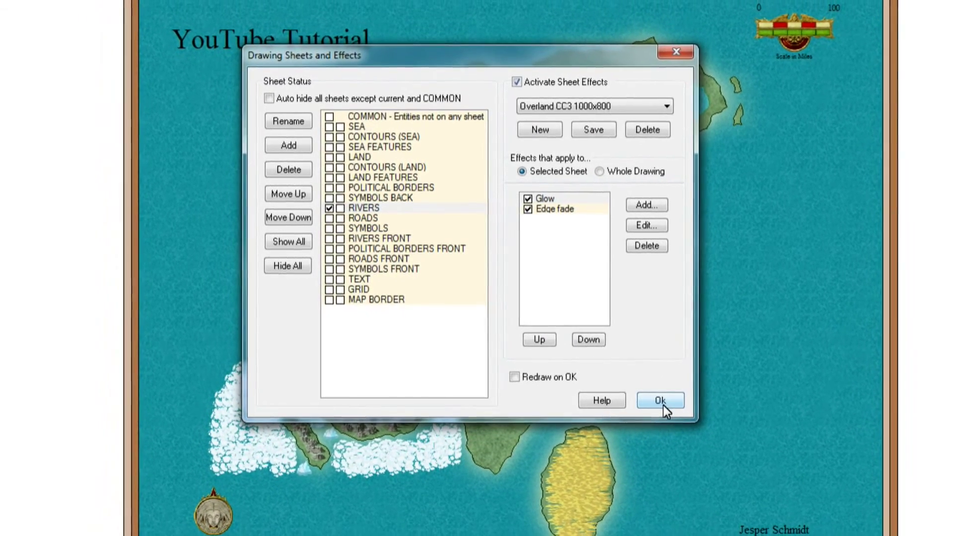
{"action": "left_click", "coordinate": [671, 410]}
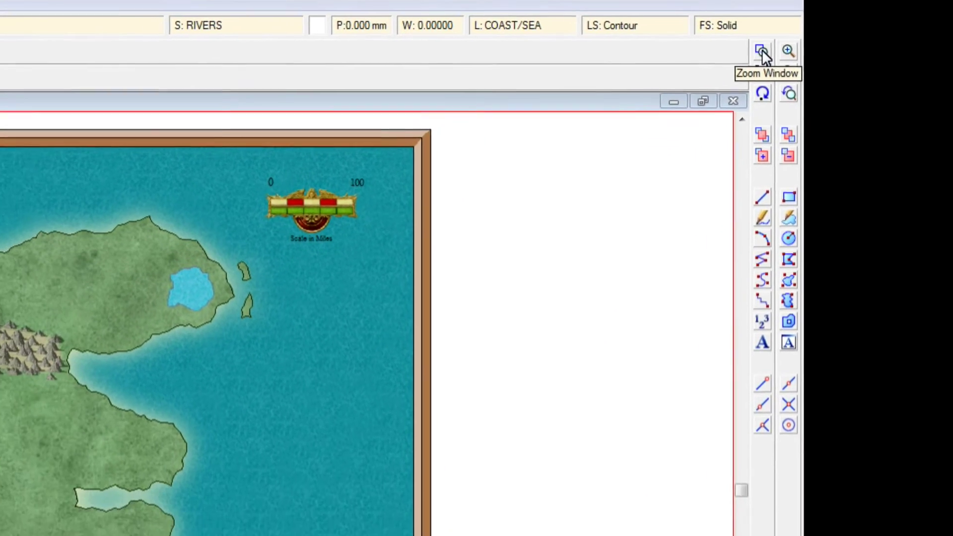
- Load the CC3 Filled Vegetation symbol catalog for the grassland west of the central lake
{"action": "left_click", "coordinate": [761, 49]}
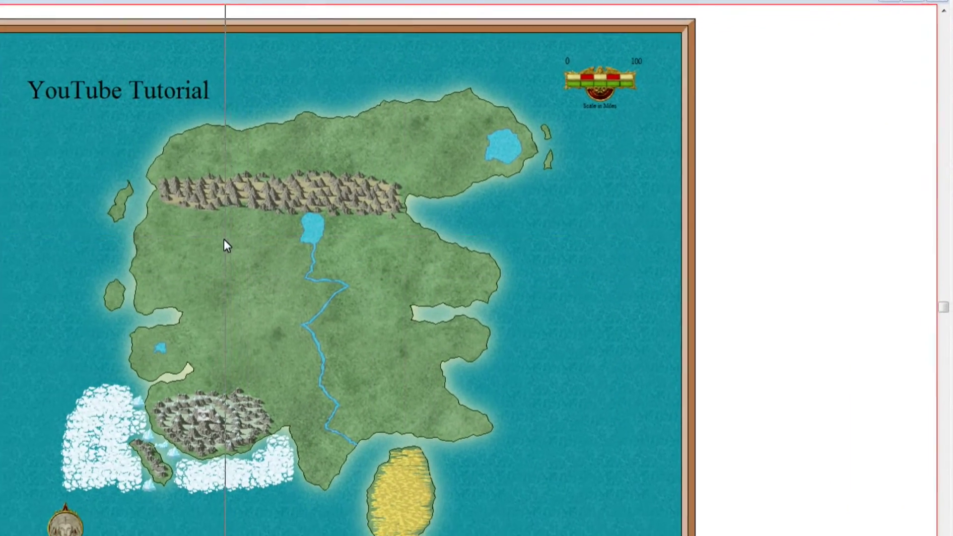
{"action": "left_click", "coordinate": [169, 229]}
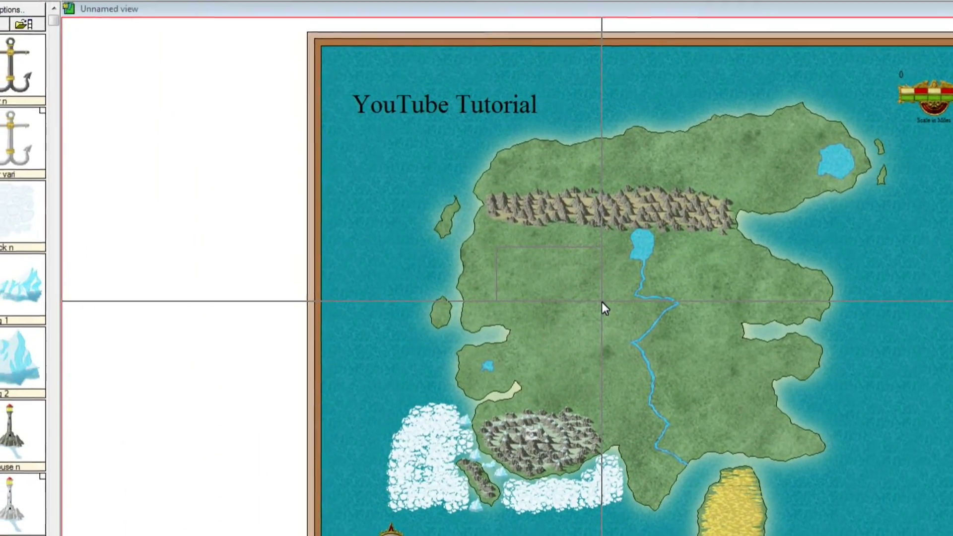
{"action": "left_click", "coordinate": [602, 302]}
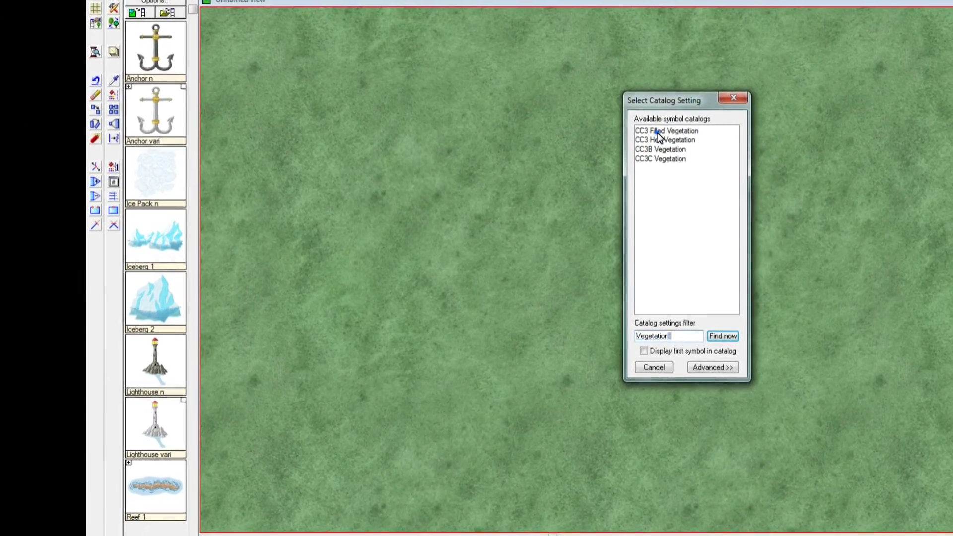
{"action": "double_click", "coordinate": [595, 117]}
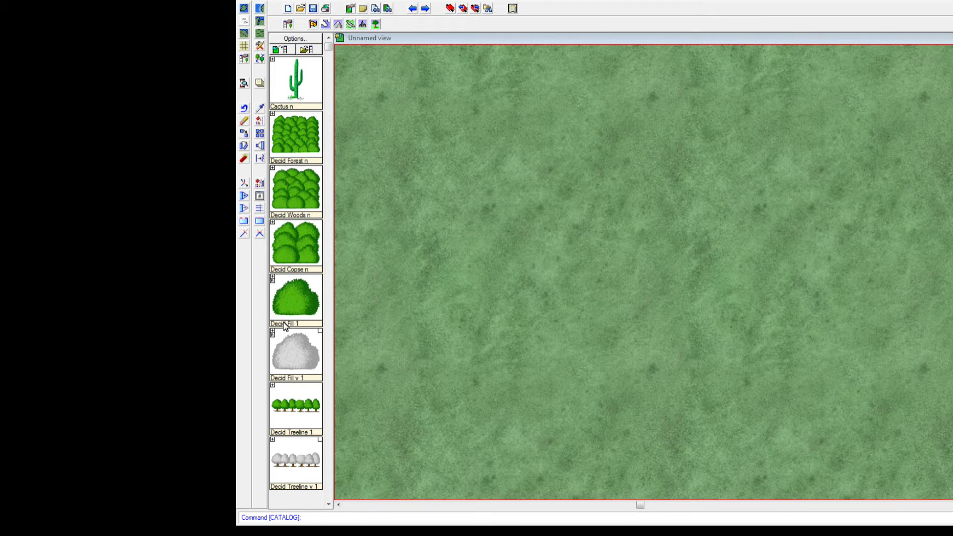
- Look through the whole vegetation catalog, examining the deciduous, mixed, pine, jungle, scrubland and swamp symbols
{"action": "left_click", "coordinate": [328, 504]}
{"action": "left_click", "coordinate": [328, 504]}
{"action": "left_click", "coordinate": [328, 504]}
{"action": "left_click", "coordinate": [328, 504]}
{"action": "left_click", "coordinate": [328, 505]}
{"action": "left_click", "coordinate": [328, 504]}
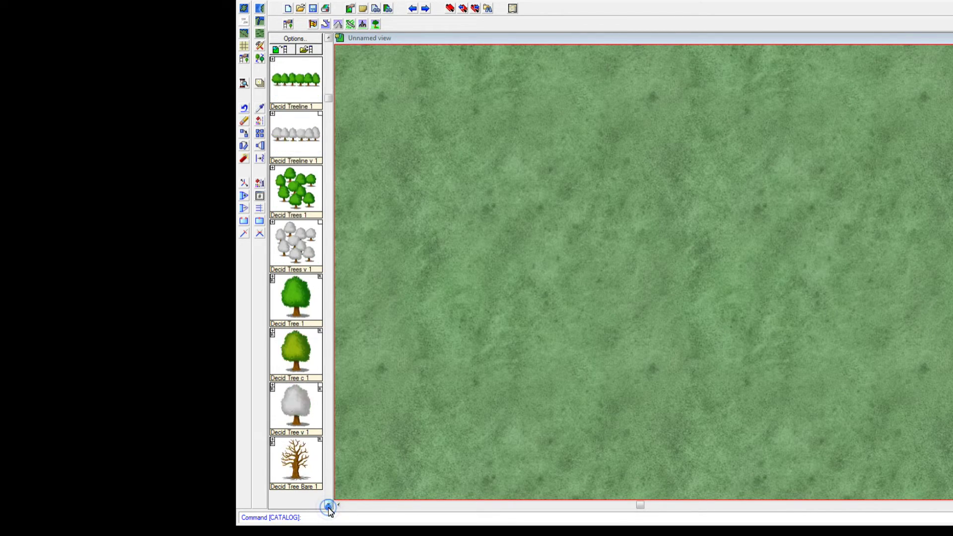
{"action": "left_click", "coordinate": [328, 504]}
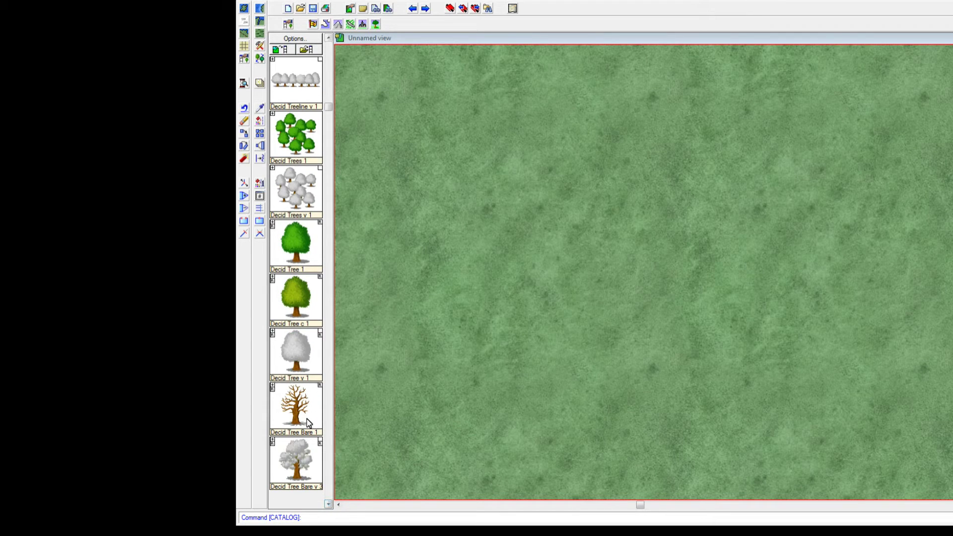
{"action": "left_click", "coordinate": [328, 504]}
{"action": "left_click", "coordinate": [328, 504]}
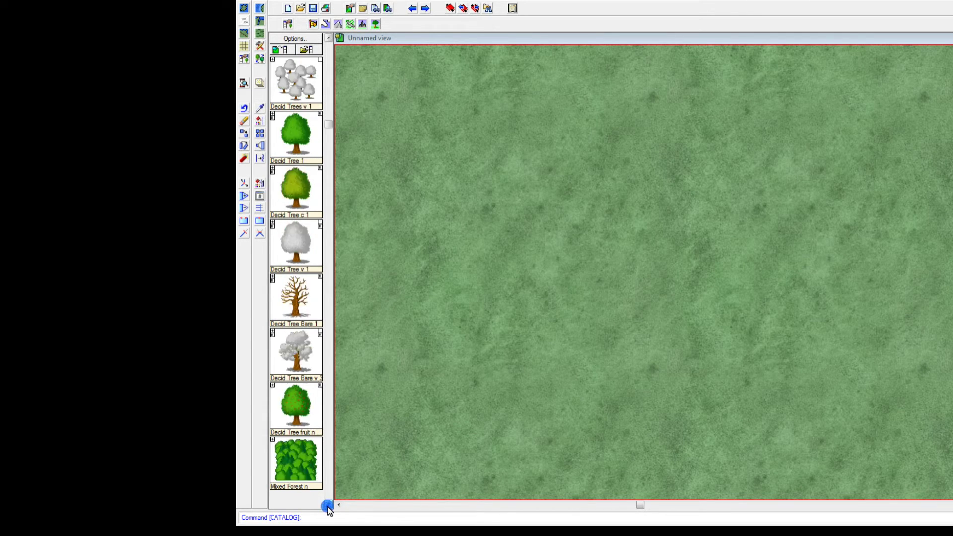
{"action": "left_click", "coordinate": [328, 504]}
{"action": "left_click", "coordinate": [328, 504]}
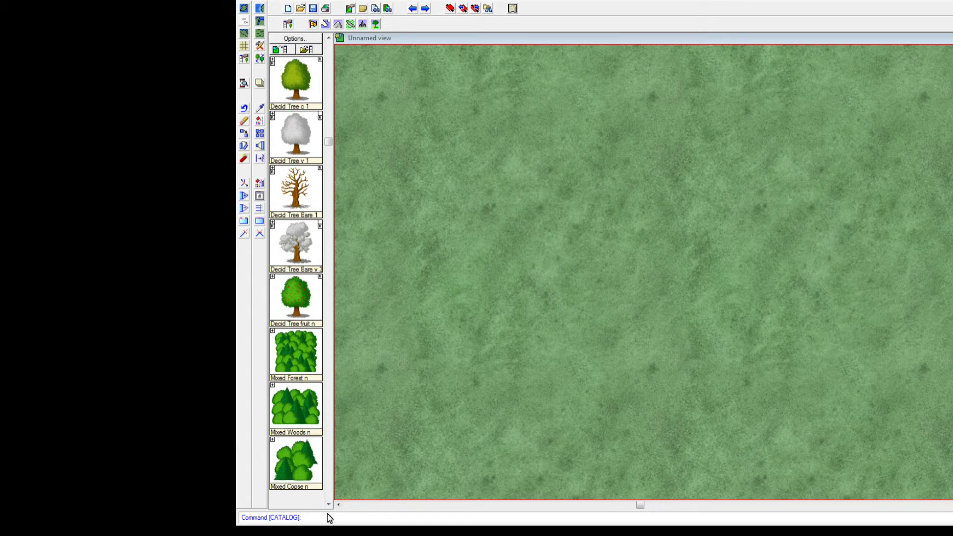
{"action": "left_click", "coordinate": [328, 504]}
{"action": "left_click", "coordinate": [328, 505]}
{"action": "left_click", "coordinate": [329, 504]}
{"action": "left_click", "coordinate": [328, 504]}
{"action": "left_click", "coordinate": [328, 504]}
{"action": "left_click", "coordinate": [328, 505]}
{"action": "left_click", "coordinate": [328, 504]}
{"action": "left_click", "coordinate": [328, 504]}
{"action": "left_click_drag", "start_coordinate": [329, 212], "coordinate": [329, 229]}
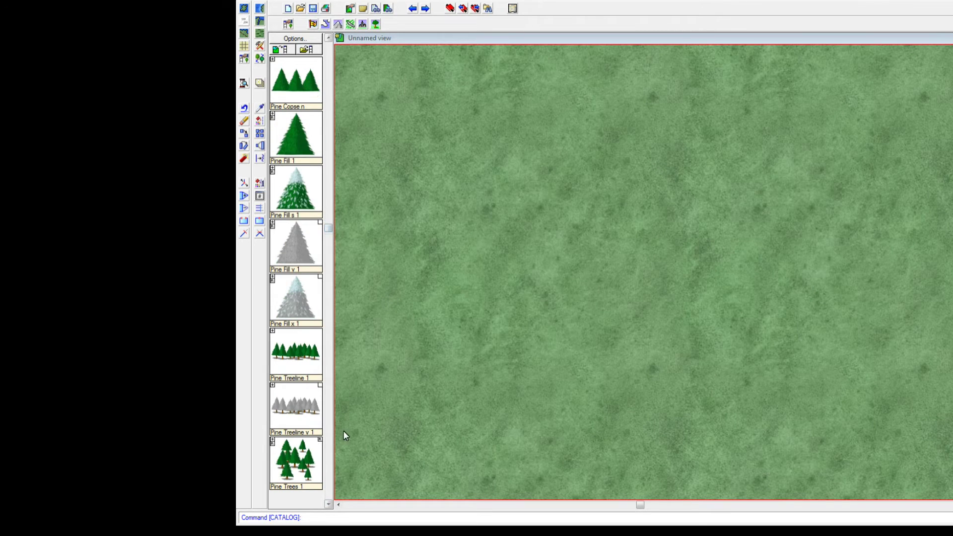
{"action": "left_click", "coordinate": [328, 504]}
{"action": "left_click", "coordinate": [328, 505]}
{"action": "left_click", "coordinate": [328, 504]}
{"action": "left_click", "coordinate": [328, 504]}
{"action": "left_click", "coordinate": [328, 504]}
{"action": "left_click", "coordinate": [328, 504]}
{"action": "left_click", "coordinate": [328, 504]}
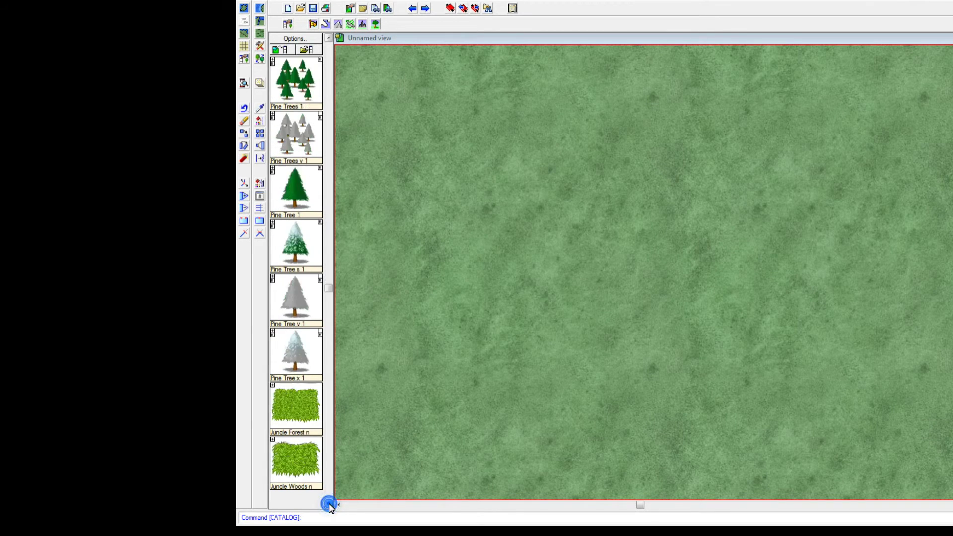
{"action": "left_click", "coordinate": [328, 504]}
{"action": "left_click", "coordinate": [328, 505]}
{"action": "left_click", "coordinate": [328, 504]}
{"action": "left_click", "coordinate": [328, 505]}
{"action": "left_click", "coordinate": [328, 504]}
{"action": "left_click", "coordinate": [328, 505]}
{"action": "left_click", "coordinate": [328, 504]}
{"action": "left_click", "coordinate": [328, 505]}
{"action": "left_click", "coordinate": [328, 504]}
{"action": "left_click", "coordinate": [328, 505]}
{"action": "left_click", "coordinate": [329, 505]}
{"action": "left_click", "coordinate": [328, 504]}
{"action": "left_click", "coordinate": [328, 504]}
{"action": "left_click", "coordinate": [328, 504]}
{"action": "left_click", "coordinate": [328, 504]}
{"action": "left_click", "coordinate": [328, 504]}
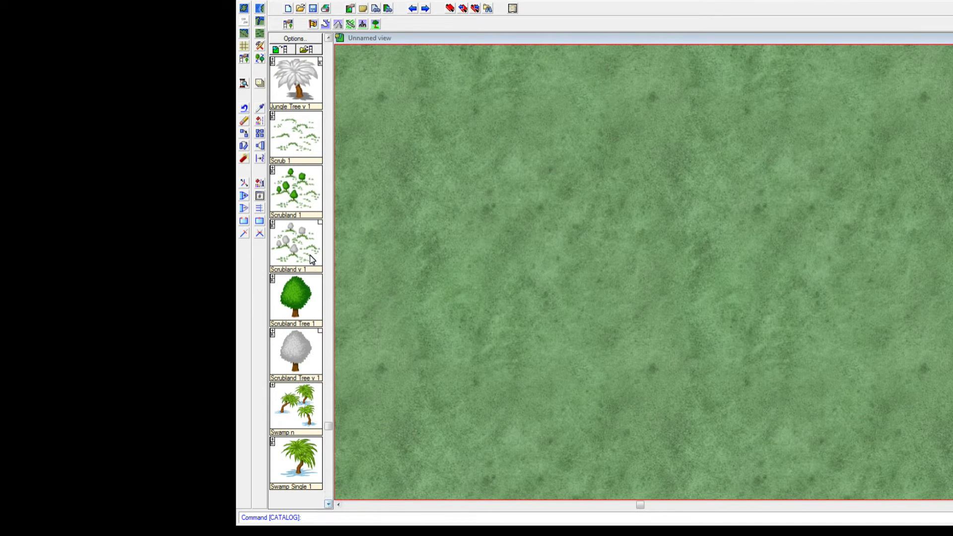
{"action": "left_click", "coordinate": [328, 504]}
{"action": "left_click", "coordinate": [328, 505]}
{"action": "left_click", "coordinate": [328, 505]}
{"action": "left_click", "coordinate": [328, 504]}
{"action": "left_click", "coordinate": [330, 459]}
{"action": "left_click_drag", "start_coordinate": [328, 418], "coordinate": [329, 195]}
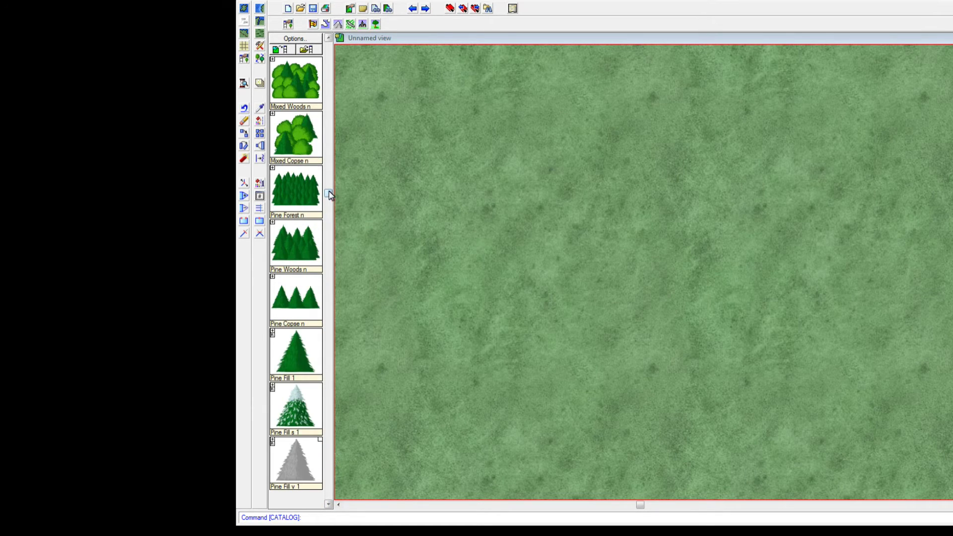
{"action": "left_click", "coordinate": [329, 43]}
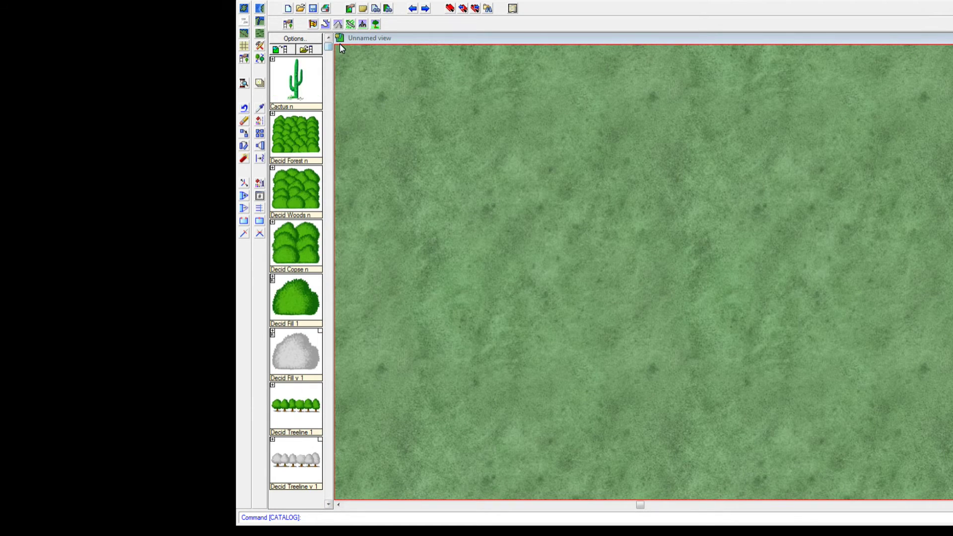
- Choose the Decid Tree 1 symbol for placement and set its X and Y scale to 0.75
{"action": "left_click", "coordinate": [329, 505]}
{"action": "left_click", "coordinate": [329, 505]}
{"action": "left_click", "coordinate": [329, 504]}
{"action": "left_click", "coordinate": [329, 504]}
{"action": "left_click", "coordinate": [329, 505]}
{"action": "left_click", "coordinate": [329, 504]}
{"action": "left_click", "coordinate": [329, 504]}
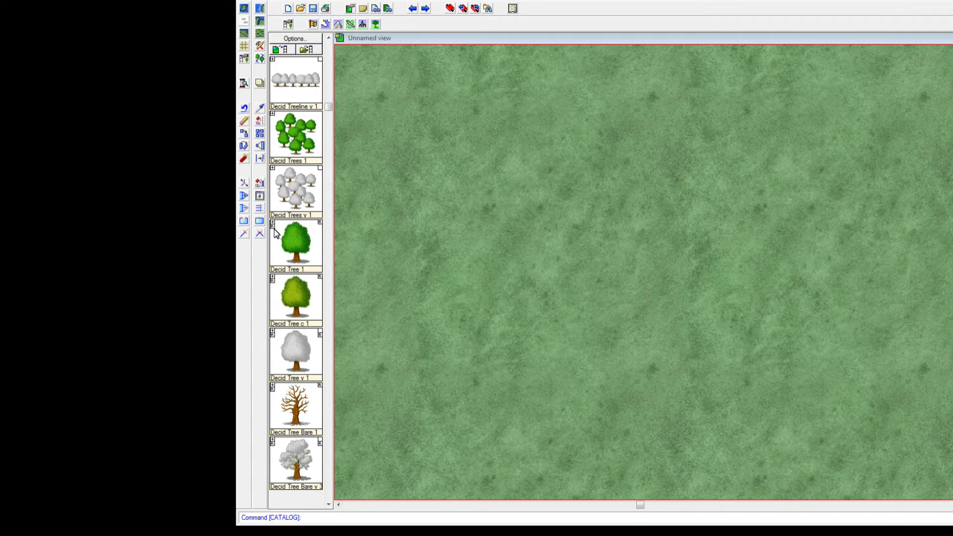
{"action": "left_click", "coordinate": [297, 240]}
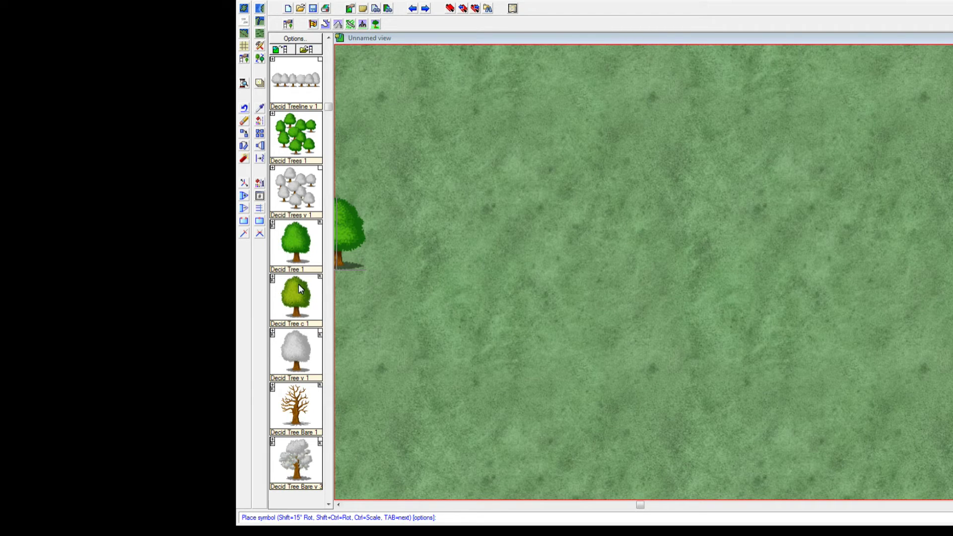
{"action": "right_click", "coordinate": [557, 189]}
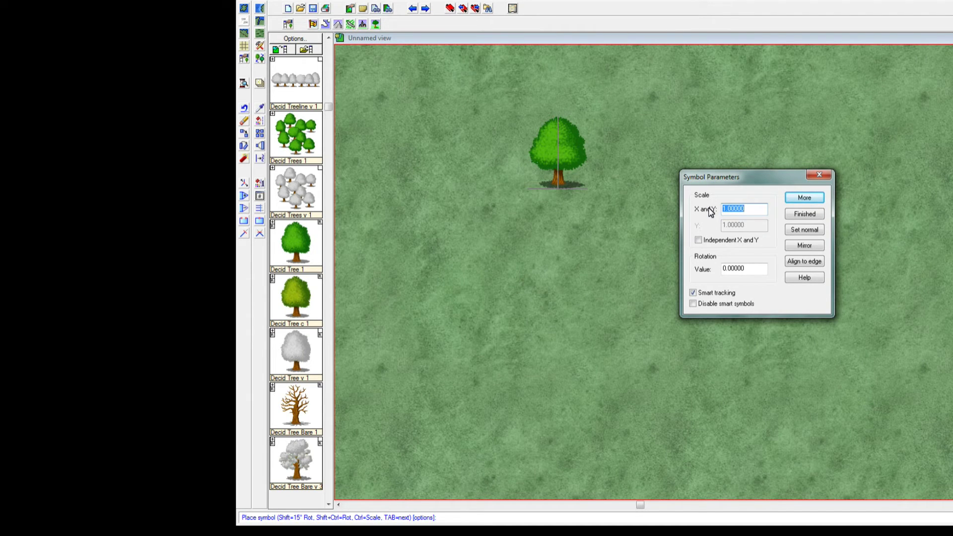
{"action": "left_click", "coordinate": [726, 209]}
{"action": "left_click", "coordinate": [804, 198]}
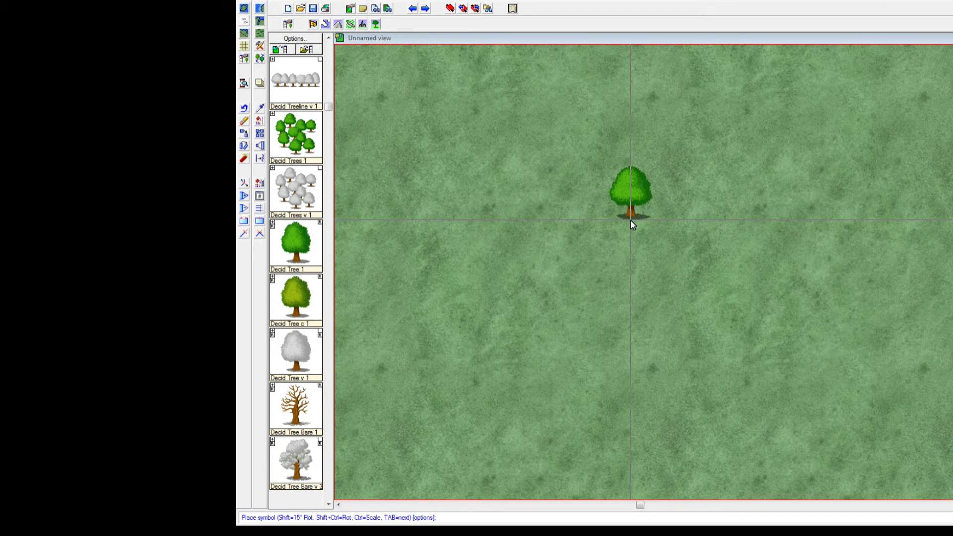
- Place five Decid Tree 1 symbols in a loose overlapping cluster on the grassland and finish the placement
{"action": "left_click", "coordinate": [555, 173]}
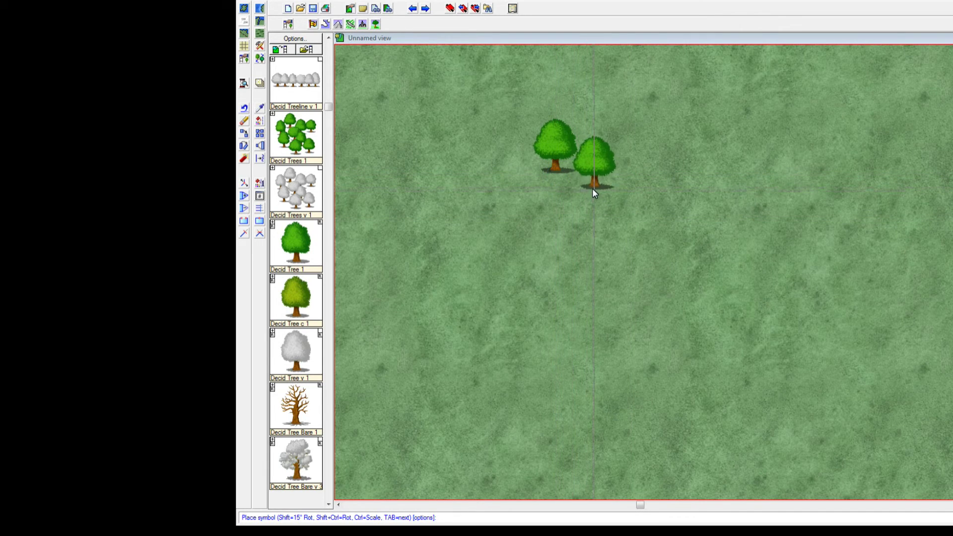
{"action": "left_click", "coordinate": [593, 186]}
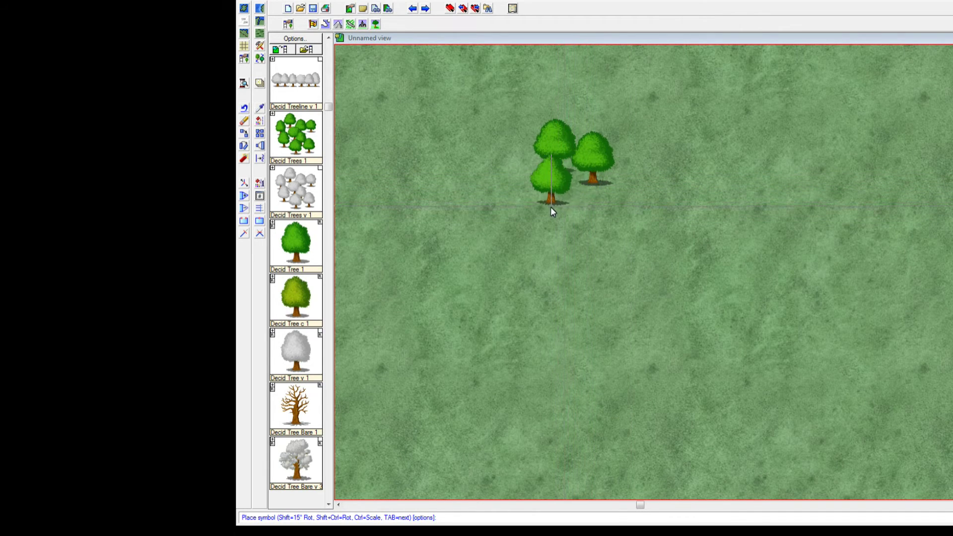
{"action": "left_click", "coordinate": [528, 196]}
{"action": "left_click", "coordinate": [567, 207]}
{"action": "left_click", "coordinate": [530, 226]}
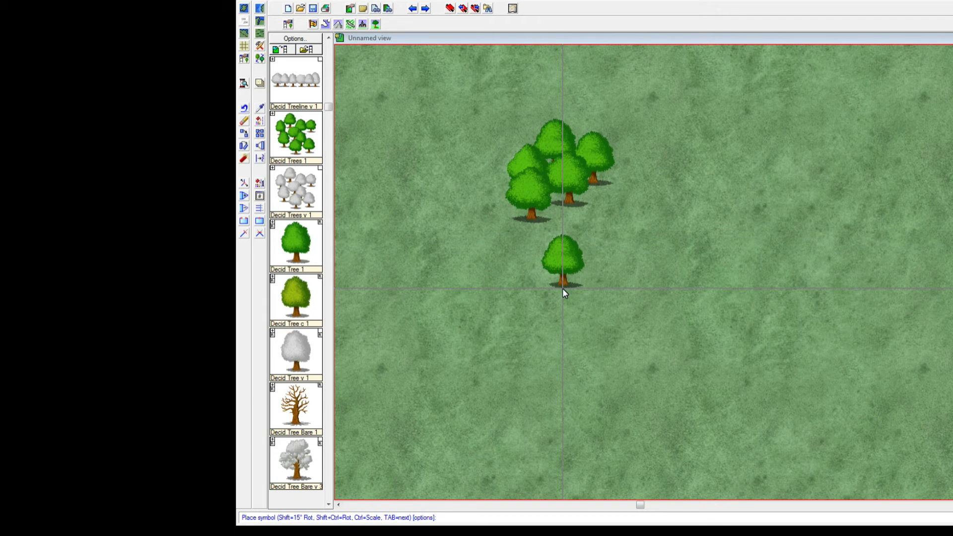
{"action": "right_click", "coordinate": [562, 288]}
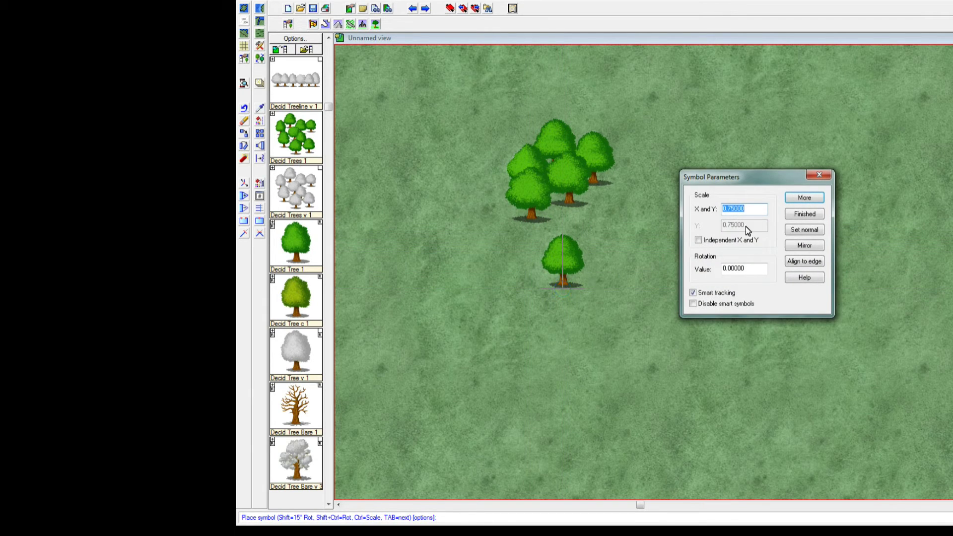
{"action": "left_click", "coordinate": [796, 220]}
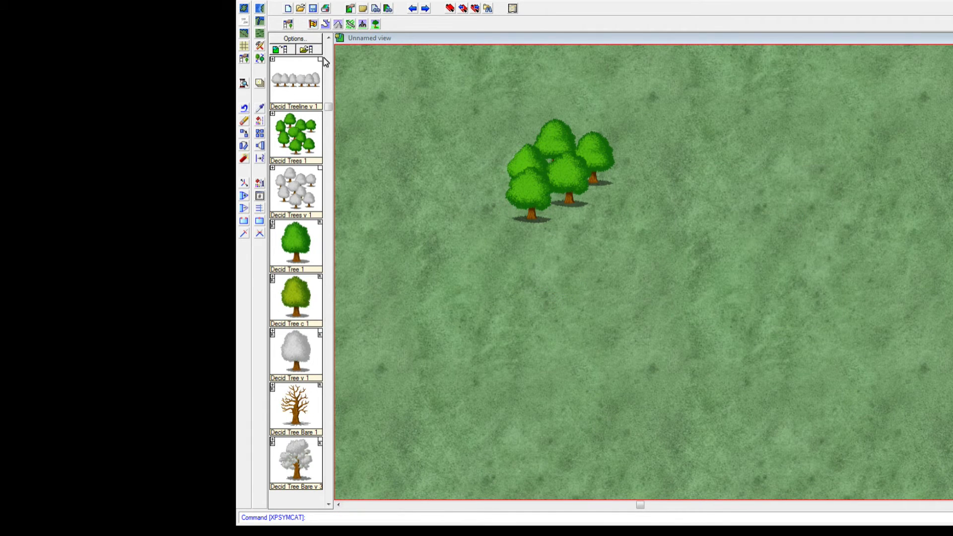
- Try placing blocks of the Decid Woods n symbol on the grassland east of the tree cluster
{"action": "scroll", "coordinate": [325, 41], "scroll_direction": "up", "scroll_amount": 3}
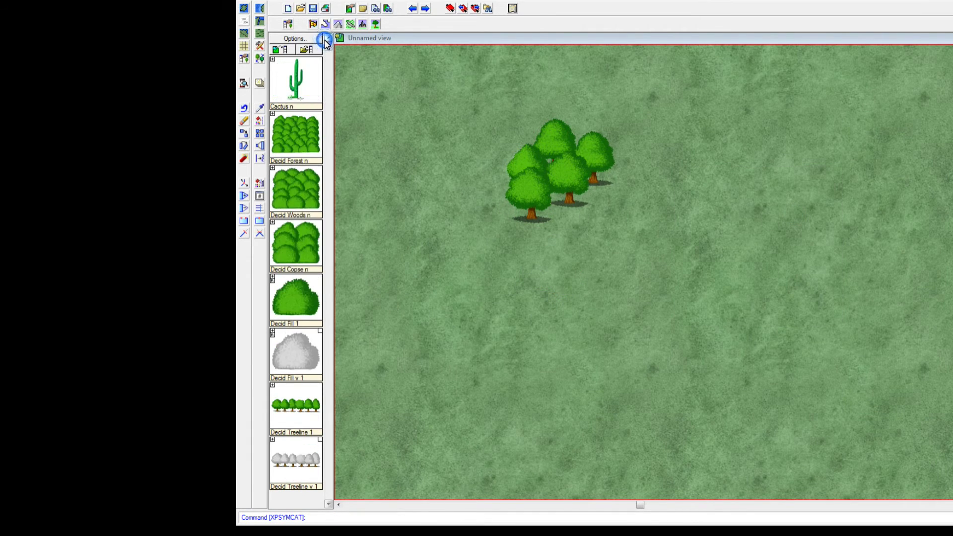
{"action": "left_click", "coordinate": [289, 192]}
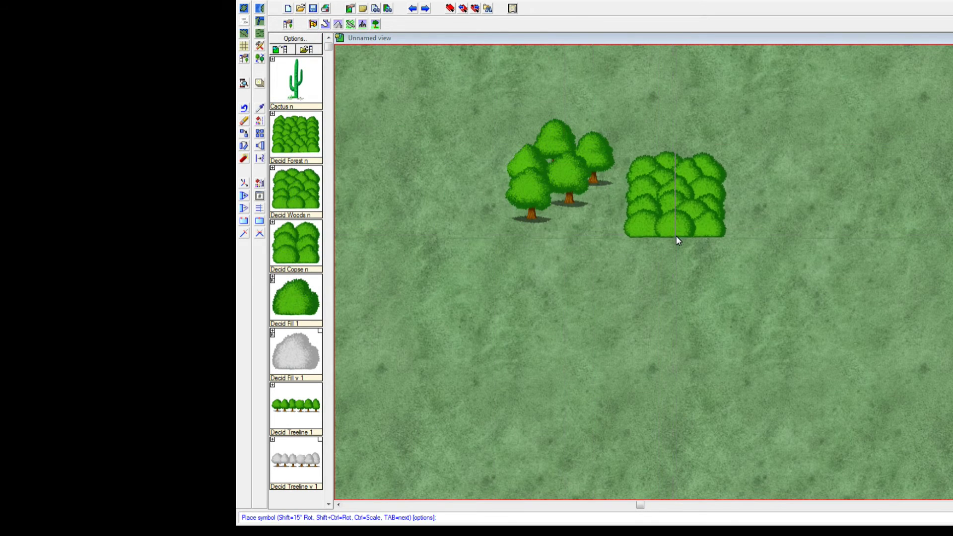
{"action": "left_click", "coordinate": [681, 228]}
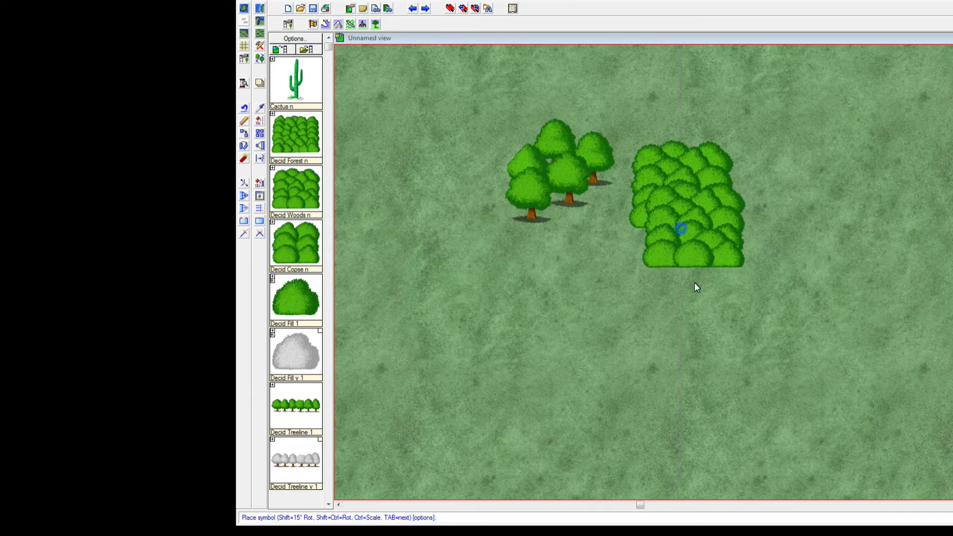
{"action": "left_click", "coordinate": [678, 309]}
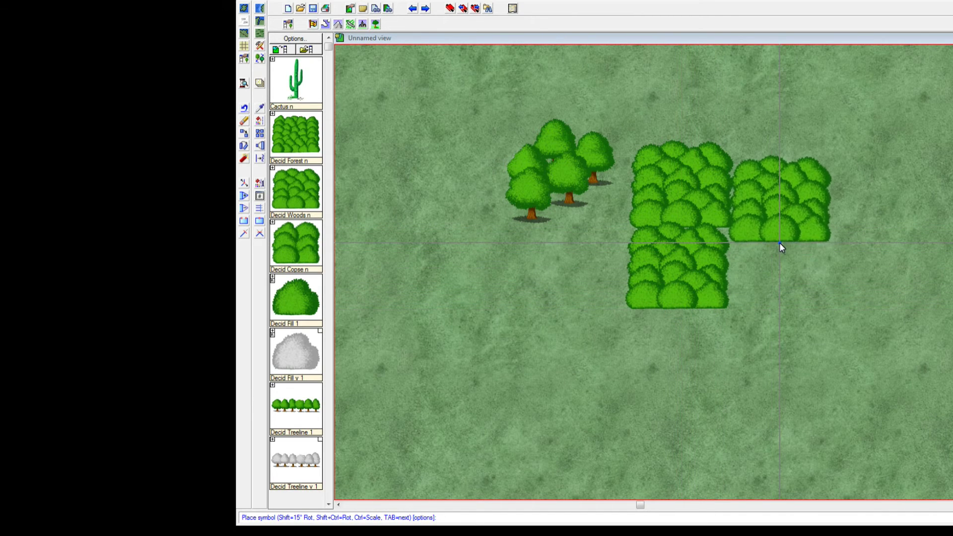
{"action": "left_click", "coordinate": [780, 242]}
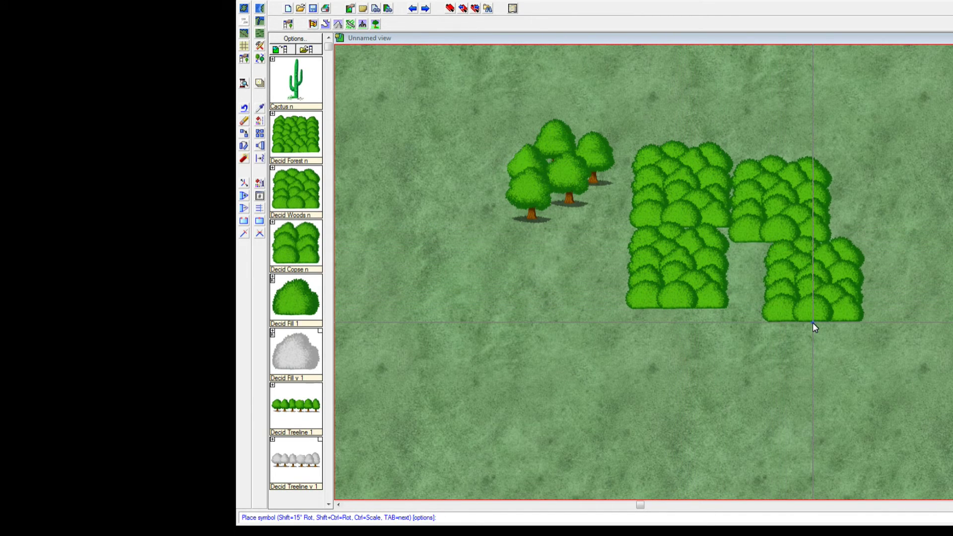
{"action": "right_click", "coordinate": [812, 323]}
{"action": "left_click", "coordinate": [805, 215]}
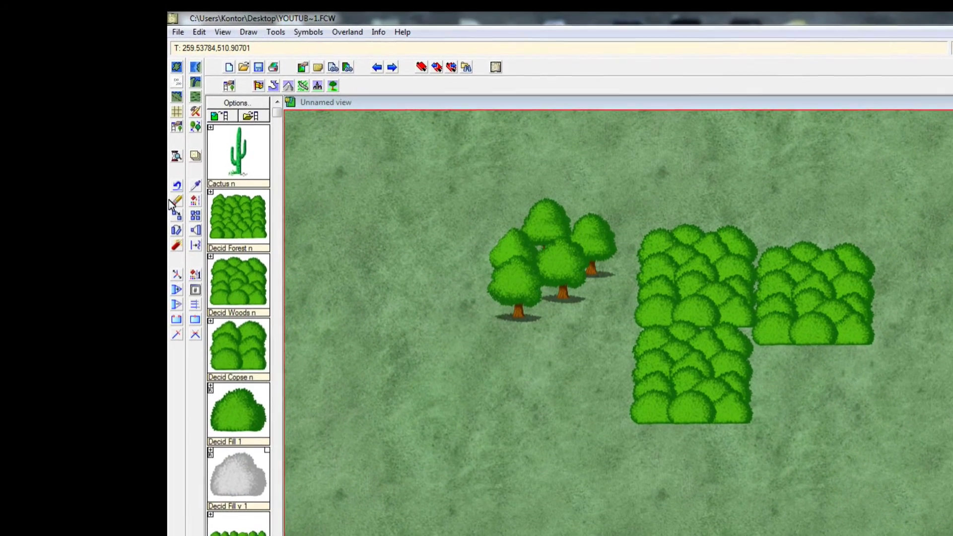
- Undo the three Decid Woods n placements, one after another
{"action": "left_click", "coordinate": [196, 34]}
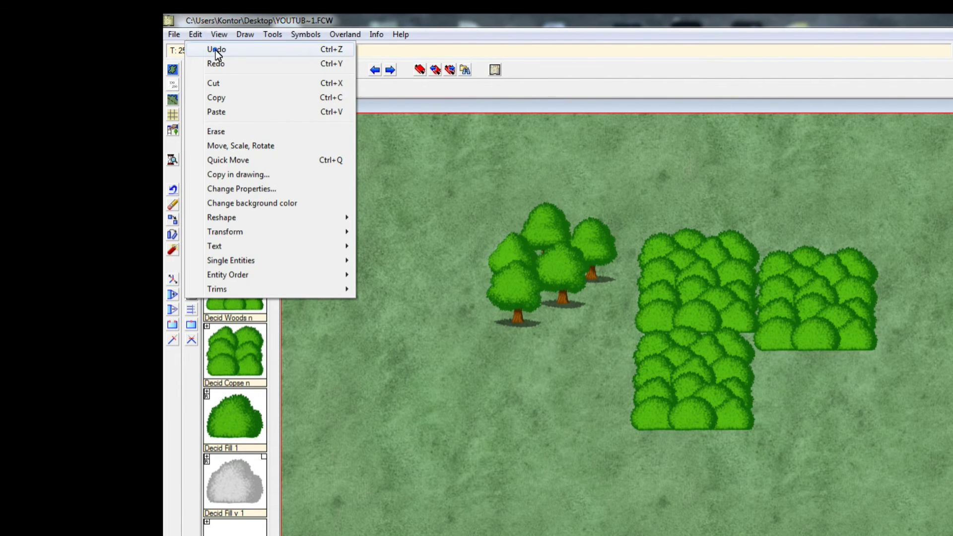
{"action": "left_click", "coordinate": [215, 49]}
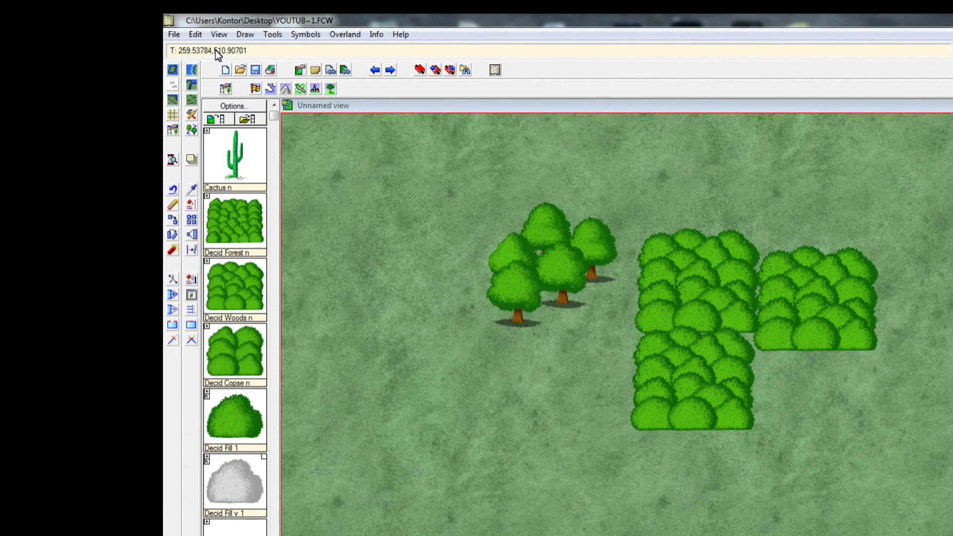
{"action": "left_click", "coordinate": [196, 36]}
{"action": "left_click", "coordinate": [204, 47]}
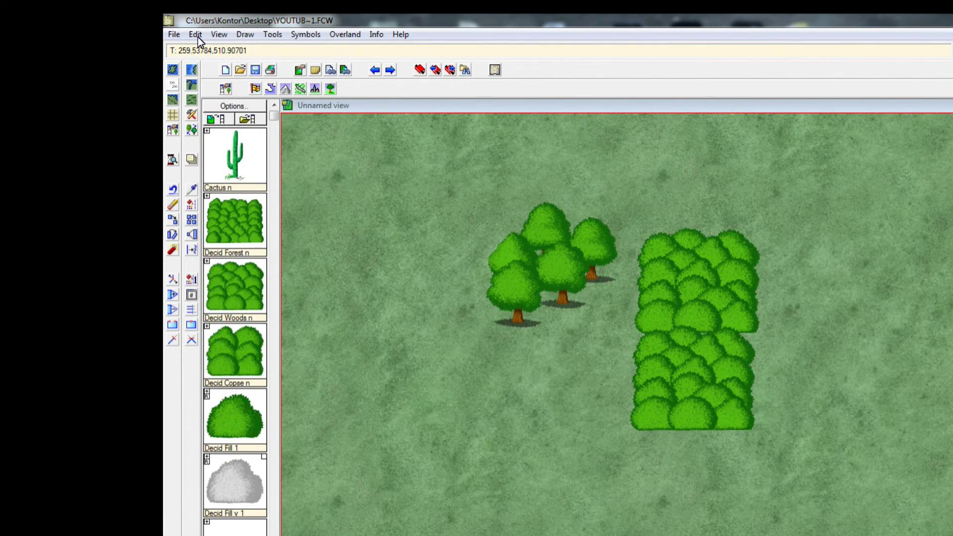
{"action": "left_click", "coordinate": [197, 37]}
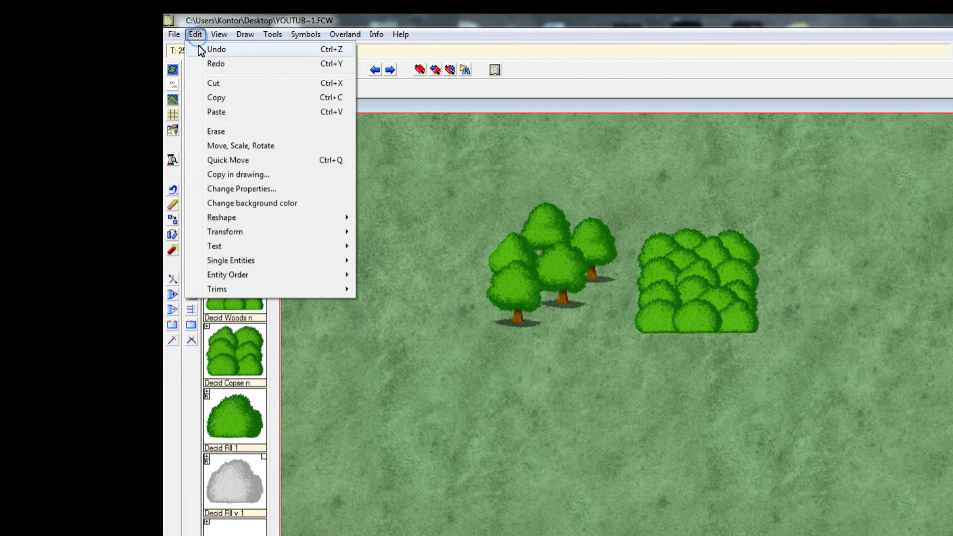
{"action": "left_click", "coordinate": [198, 46]}
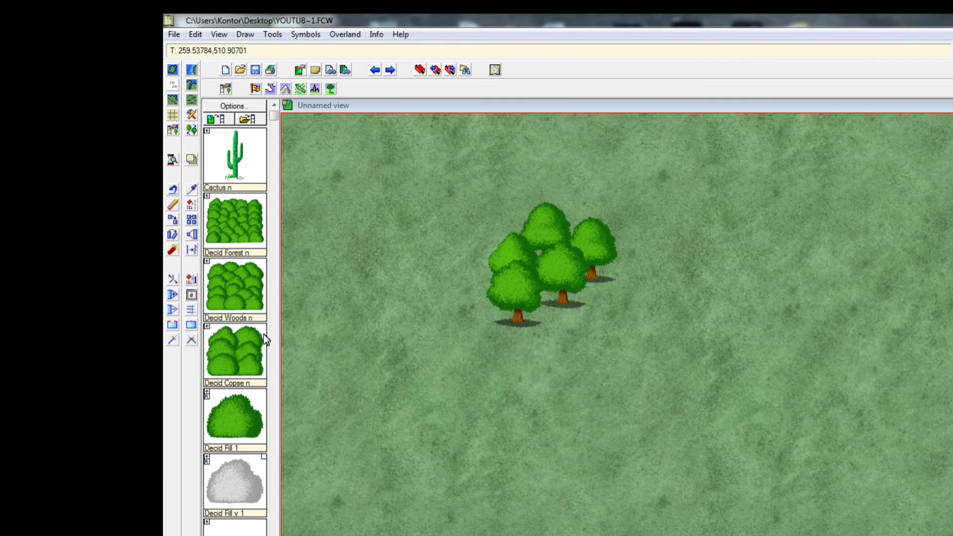
- Scatter Decid Trees 1 symbols at X and Y scale 0.75 across the grassland south and east of the tree cluster, forming a broad loose forest
{"action": "scroll", "coordinate": [261, 199], "scroll_direction": "down", "scroll_amount": 5}
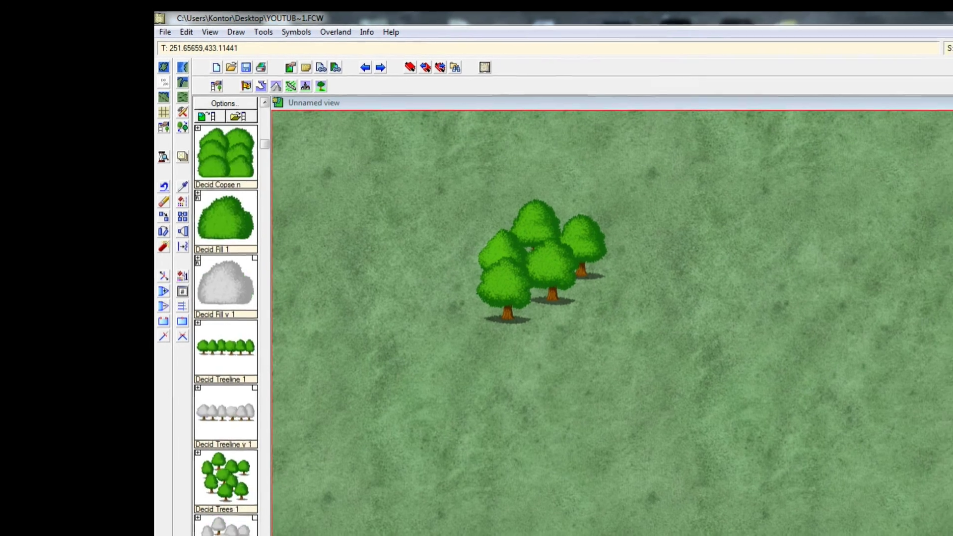
{"action": "left_click", "coordinate": [205, 469]}
{"action": "left_click", "coordinate": [627, 331]}
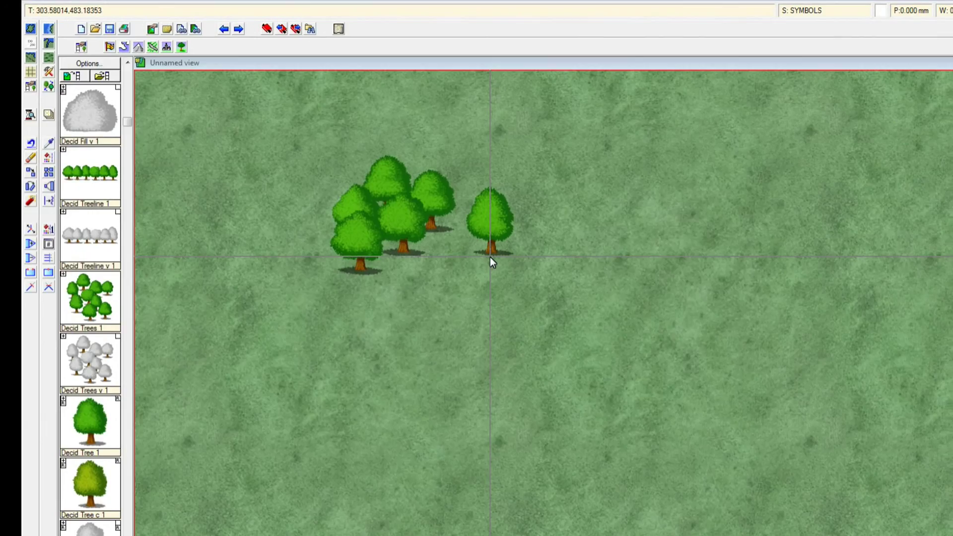
{"action": "right_click", "coordinate": [517, 263]}
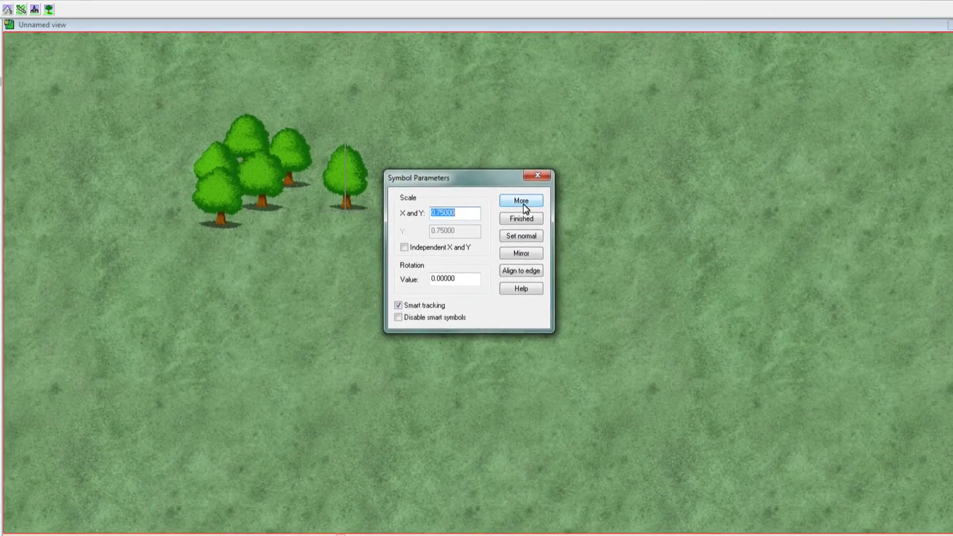
{"action": "left_click", "coordinate": [502, 195]}
{"action": "left_click", "coordinate": [306, 158]}
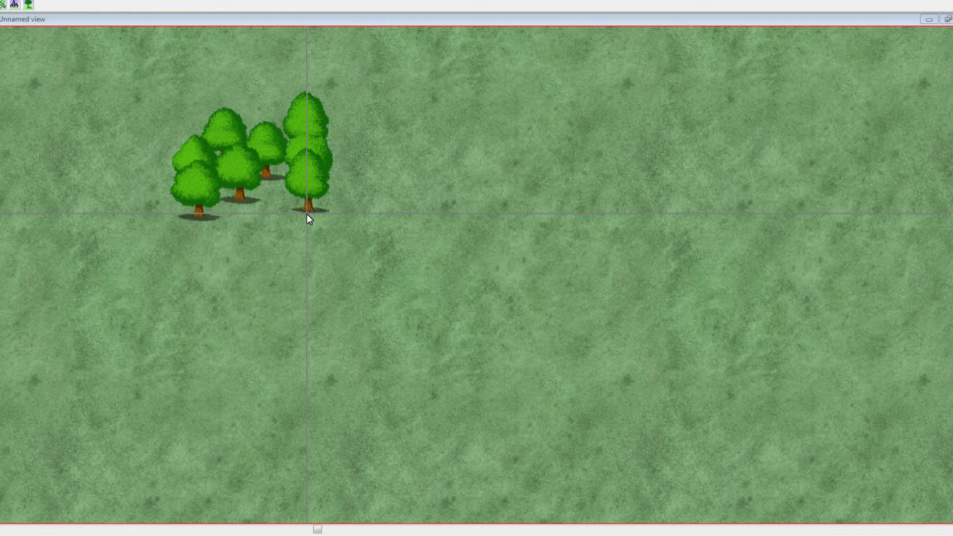
{"action": "left_click", "coordinate": [284, 223]}
{"action": "left_click", "coordinate": [252, 243]}
{"action": "left_click", "coordinate": [205, 265]}
{"action": "left_click", "coordinate": [243, 286]}
{"action": "left_click", "coordinate": [291, 275]}
{"action": "left_click", "coordinate": [289, 313]}
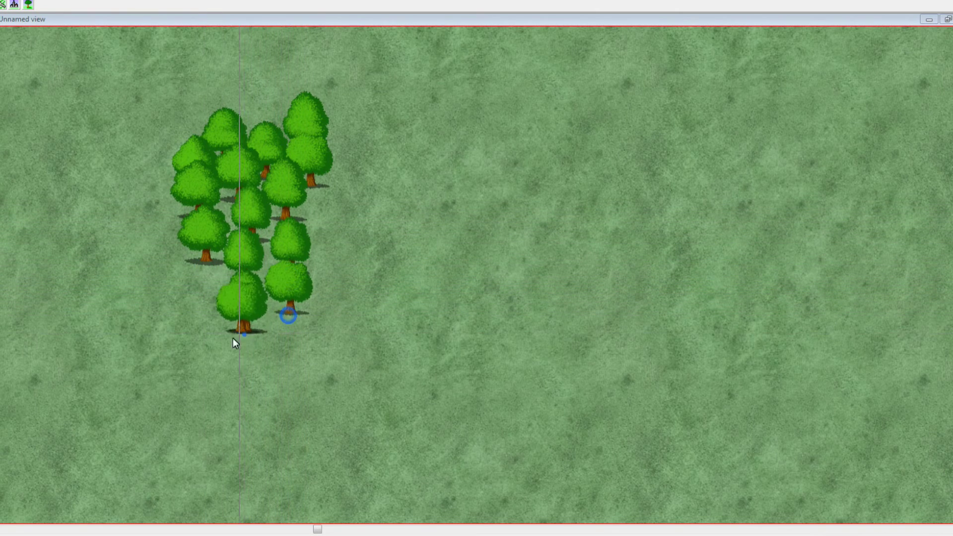
{"action": "left_click", "coordinate": [244, 332]}
{"action": "left_click", "coordinate": [194, 318]}
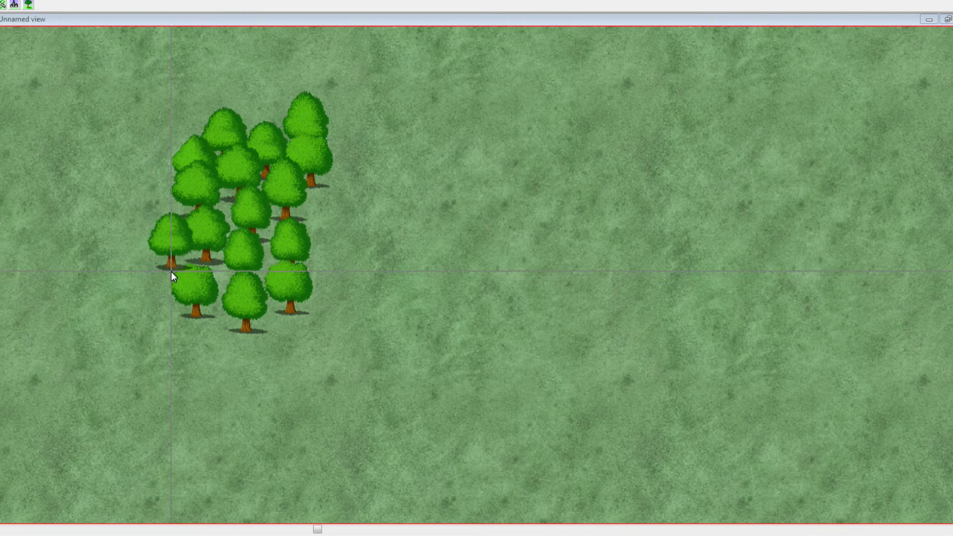
{"action": "left_click", "coordinate": [154, 246]}
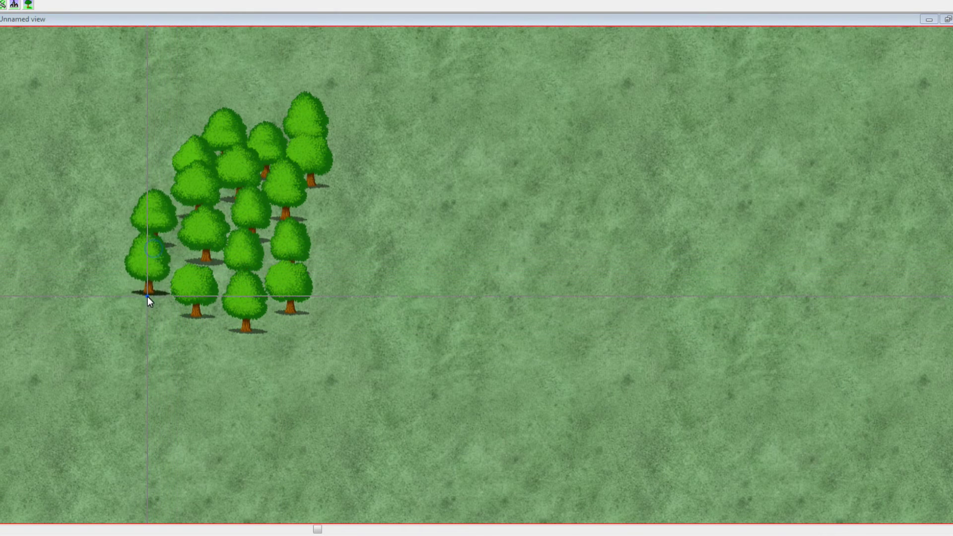
{"action": "left_click", "coordinate": [148, 295]}
{"action": "left_click", "coordinate": [149, 354]}
{"action": "left_click", "coordinate": [197, 356]}
{"action": "left_click", "coordinate": [226, 374]}
{"action": "left_click", "coordinate": [282, 372]}
{"action": "left_click", "coordinate": [362, 153]}
{"action": "left_click", "coordinate": [398, 155]}
{"action": "left_click", "coordinate": [382, 187]}
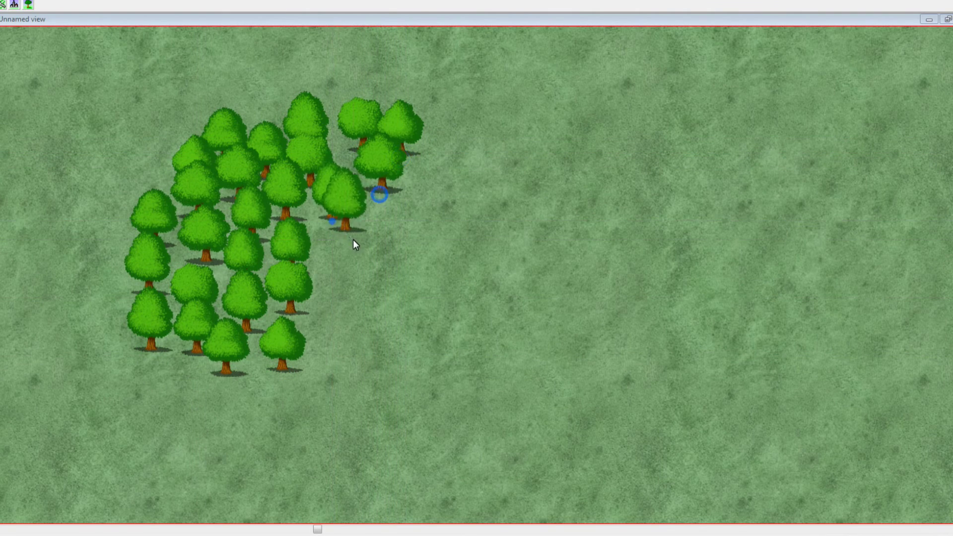
{"action": "left_click", "coordinate": [332, 217]}
{"action": "left_click", "coordinate": [370, 237]}
{"action": "left_click", "coordinate": [410, 238]}
{"action": "left_click", "coordinate": [407, 297]}
{"action": "left_click", "coordinate": [367, 286]}
{"action": "left_click", "coordinate": [337, 293]}
{"action": "left_click", "coordinate": [360, 330]}
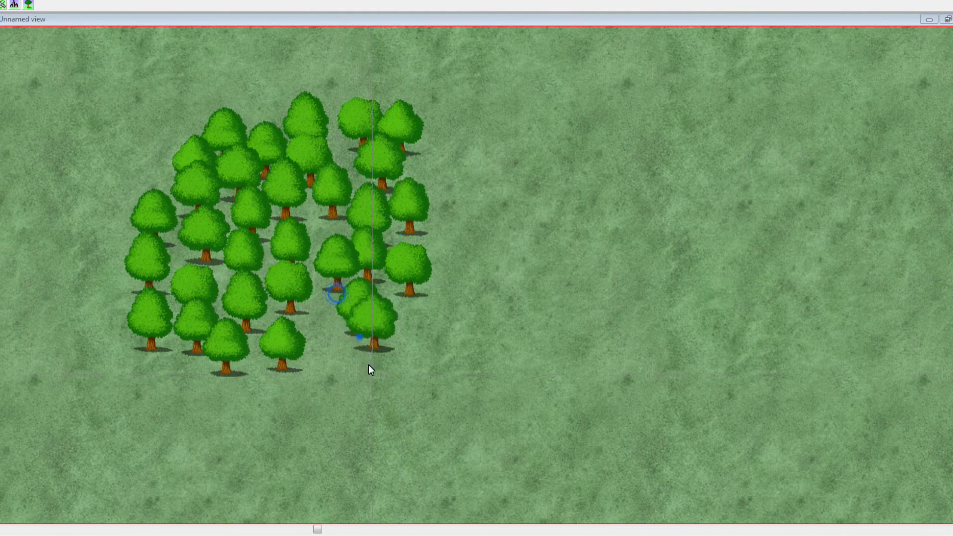
{"action": "left_click", "coordinate": [340, 378]}
{"action": "left_click", "coordinate": [363, 387]}
{"action": "left_click", "coordinate": [421, 358]}
{"action": "left_click", "coordinate": [419, 406]}
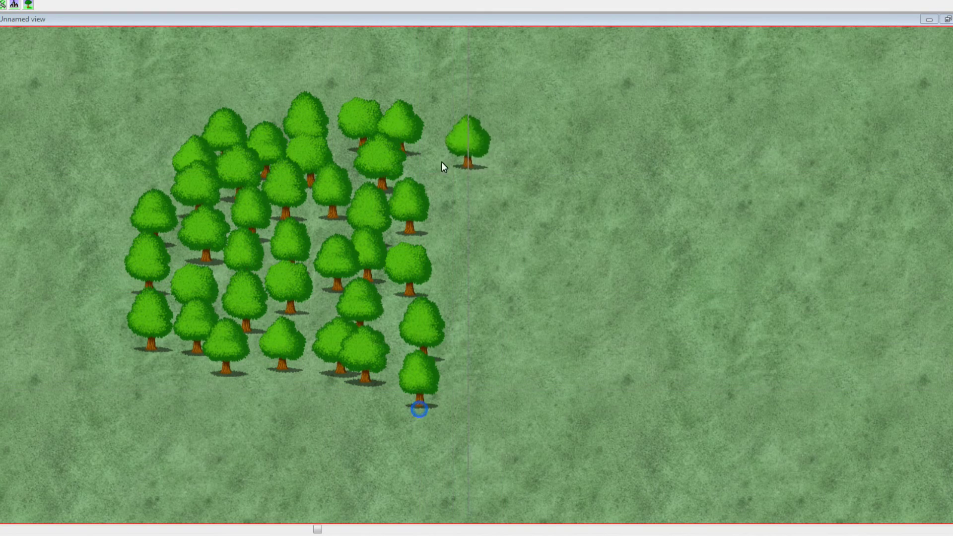
{"action": "left_click", "coordinate": [431, 153]}
{"action": "left_click", "coordinate": [476, 156]}
{"action": "left_click", "coordinate": [581, 159]}
{"action": "left_click", "coordinate": [623, 180]}
{"action": "left_click", "coordinate": [582, 204]}
{"action": "left_click", "coordinate": [551, 183]}
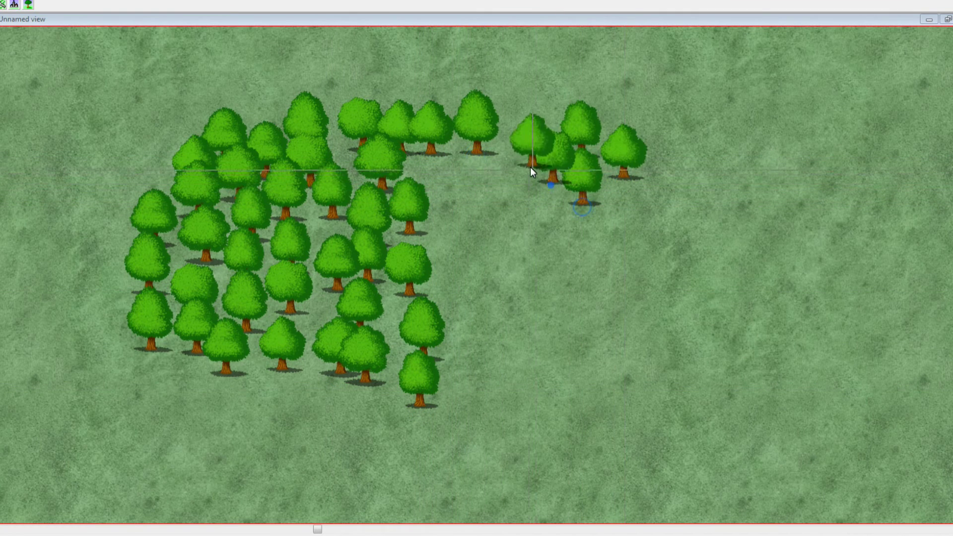
{"action": "left_click", "coordinate": [528, 164]}
{"action": "left_click", "coordinate": [489, 193]}
{"action": "left_click", "coordinate": [466, 200]}
{"action": "left_click", "coordinate": [446, 198]}
{"action": "left_click", "coordinate": [453, 238]}
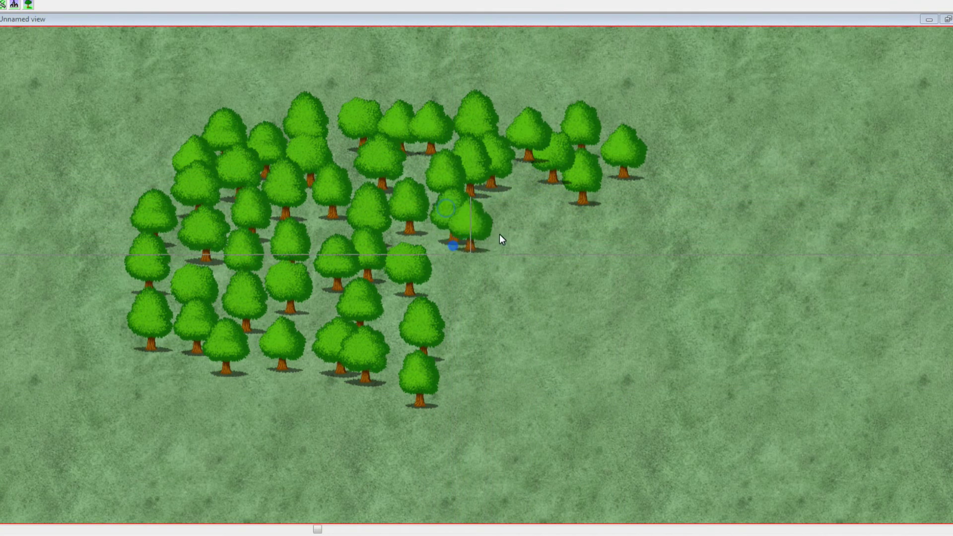
{"action": "left_click", "coordinate": [499, 229]}
{"action": "left_click", "coordinate": [549, 223]}
{"action": "left_click", "coordinate": [582, 248]}
{"action": "left_click", "coordinate": [653, 229]}
{"action": "left_click", "coordinate": [627, 259]}
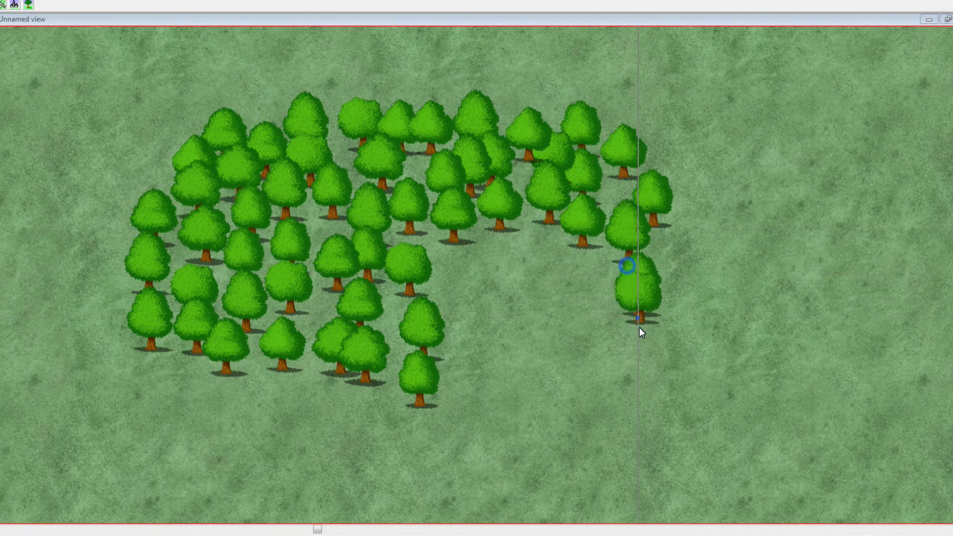
{"action": "left_click", "coordinate": [637, 311]}
{"action": "left_click", "coordinate": [662, 312]}
{"action": "left_click", "coordinate": [650, 368]}
{"action": "left_click", "coordinate": [607, 341]}
{"action": "left_click", "coordinate": [590, 291]}
{"action": "left_click", "coordinate": [547, 293]}
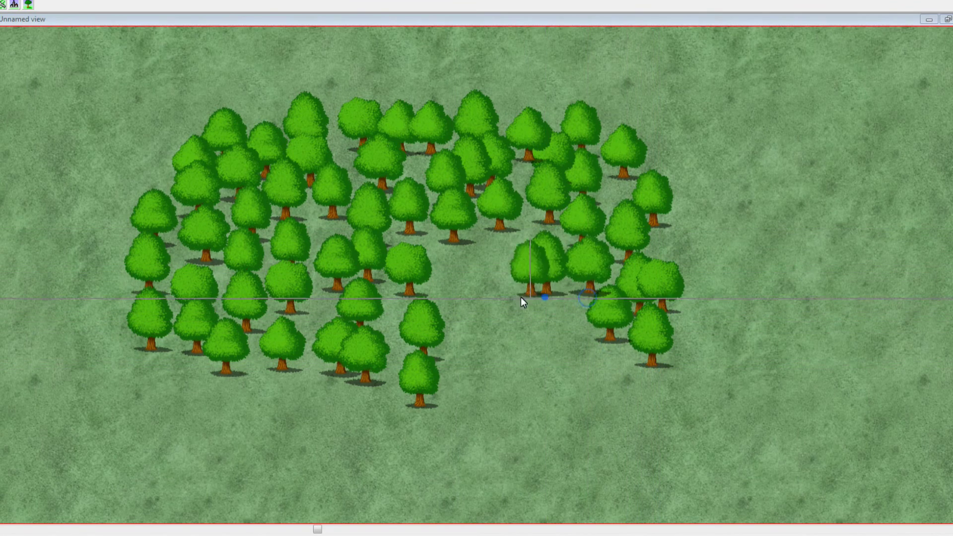
{"action": "left_click", "coordinate": [516, 285]}
{"action": "left_click", "coordinate": [486, 290]}
{"action": "left_click", "coordinate": [460, 332]}
{"action": "left_click", "coordinate": [503, 325]}
{"action": "left_click", "coordinate": [552, 325]}
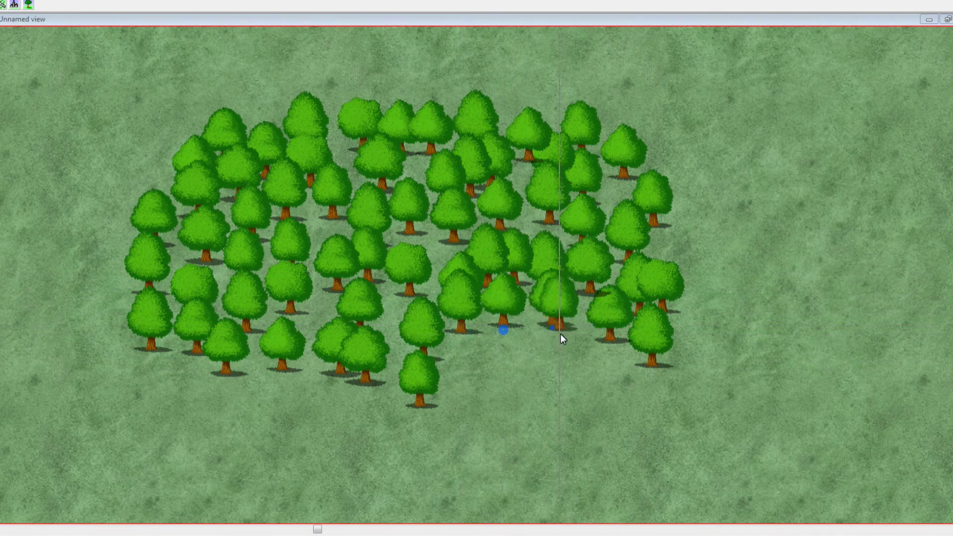
{"action": "left_click", "coordinate": [579, 344]}
{"action": "left_click", "coordinate": [560, 380]}
{"action": "left_click", "coordinate": [521, 377]}
{"action": "left_click", "coordinate": [489, 379]}
{"action": "left_click", "coordinate": [467, 406]}
{"action": "left_click", "coordinate": [507, 426]}
{"action": "left_click", "coordinate": [571, 403]}
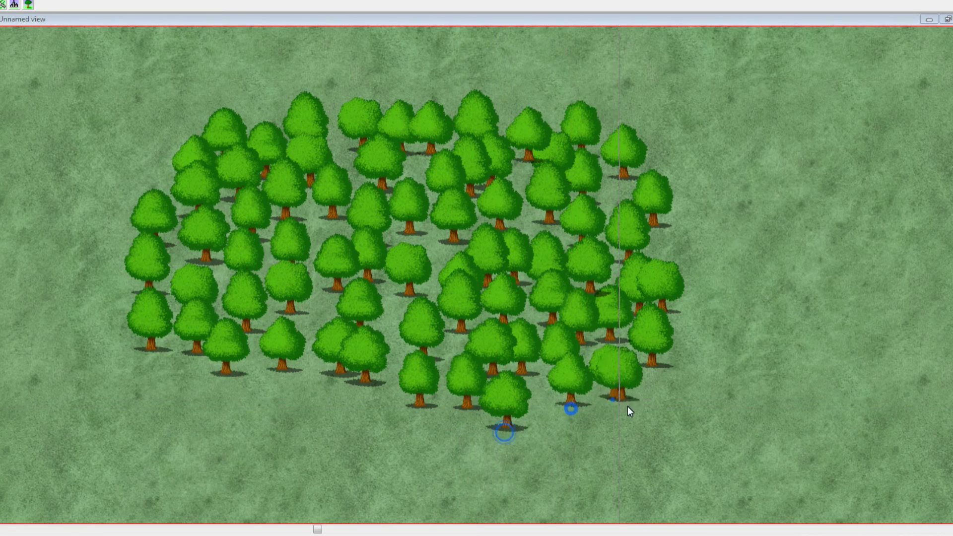
{"action": "left_click", "coordinate": [615, 395]}
{"action": "left_click", "coordinate": [654, 413]}
{"action": "left_click", "coordinate": [702, 393]}
- Try extending the forest's eastern edge northward with additional Decid Trees 1 symbols
{"action": "left_click", "coordinate": [716, 345]}
{"action": "left_click", "coordinate": [710, 305]}
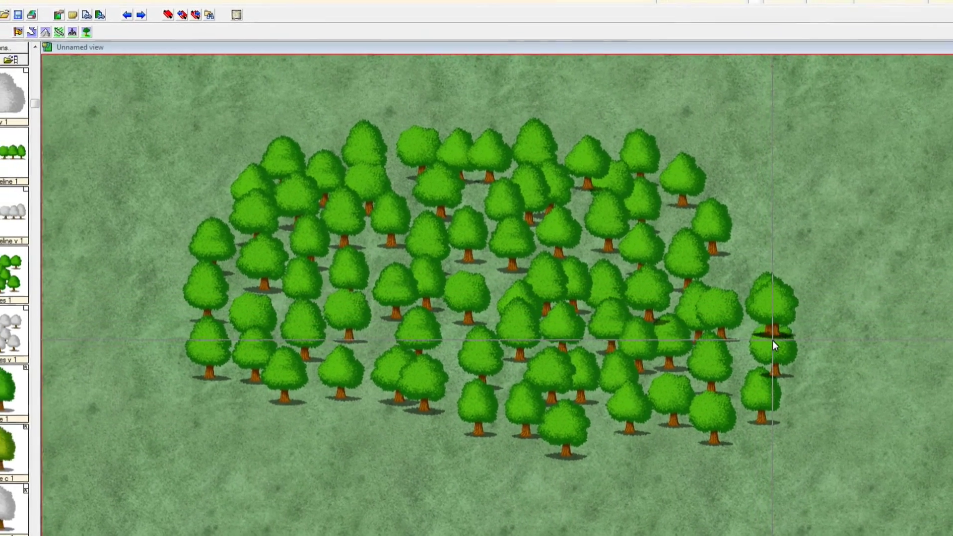
{"action": "left_click", "coordinate": [773, 341]}
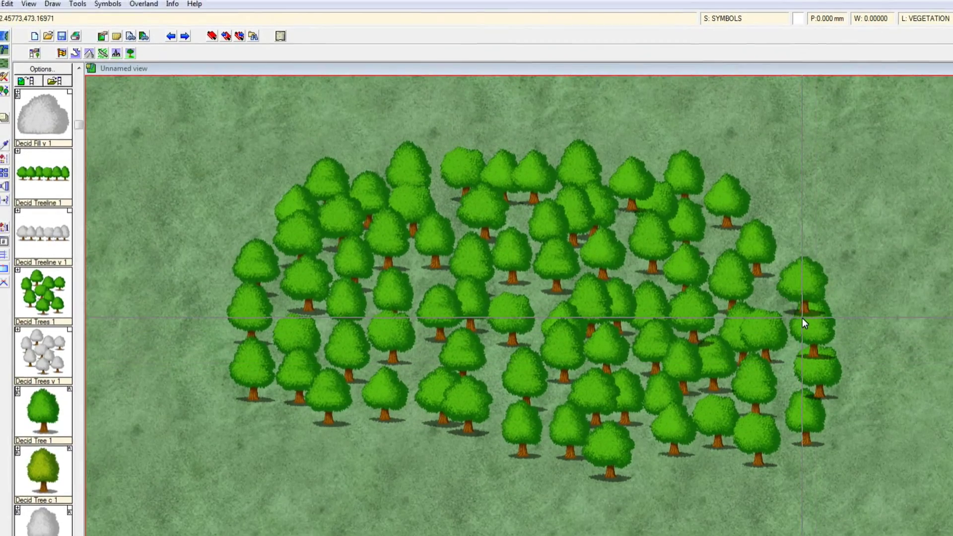
{"action": "left_click", "coordinate": [729, 142]}
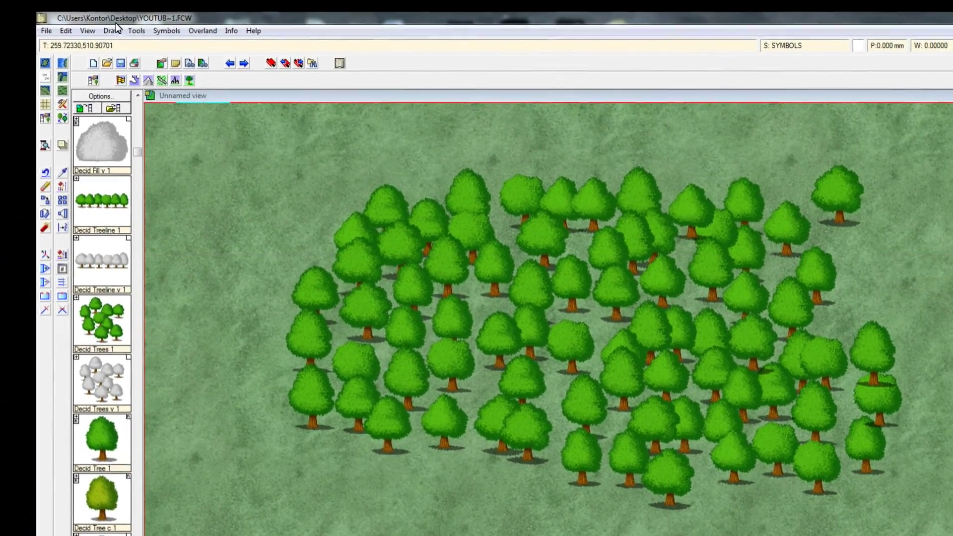
- Undo the last three tree placements along the forest's eastern edge
{"action": "left_click", "coordinate": [68, 30]}
{"action": "left_click", "coordinate": [68, 31]}
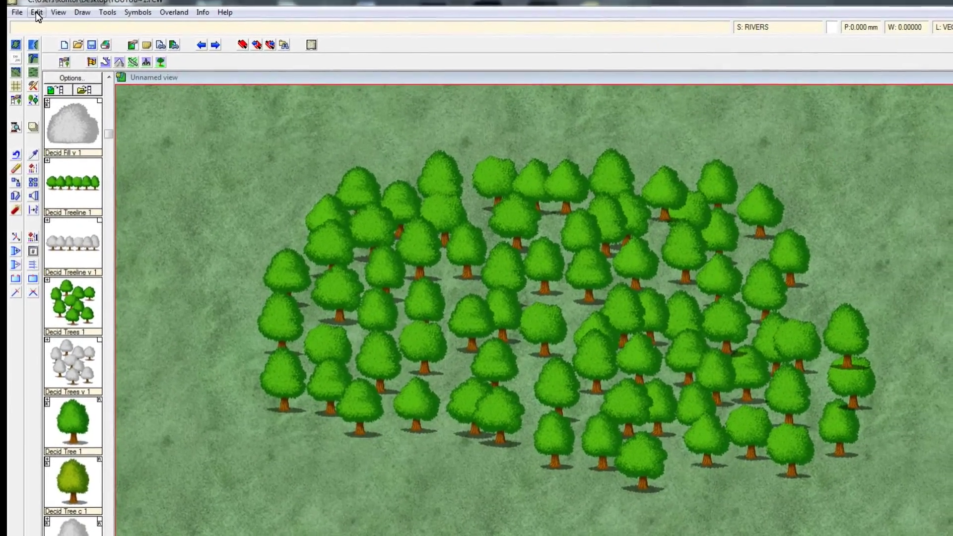
{"action": "left_click", "coordinate": [56, 24]}
{"action": "left_click", "coordinate": [29, 9]}
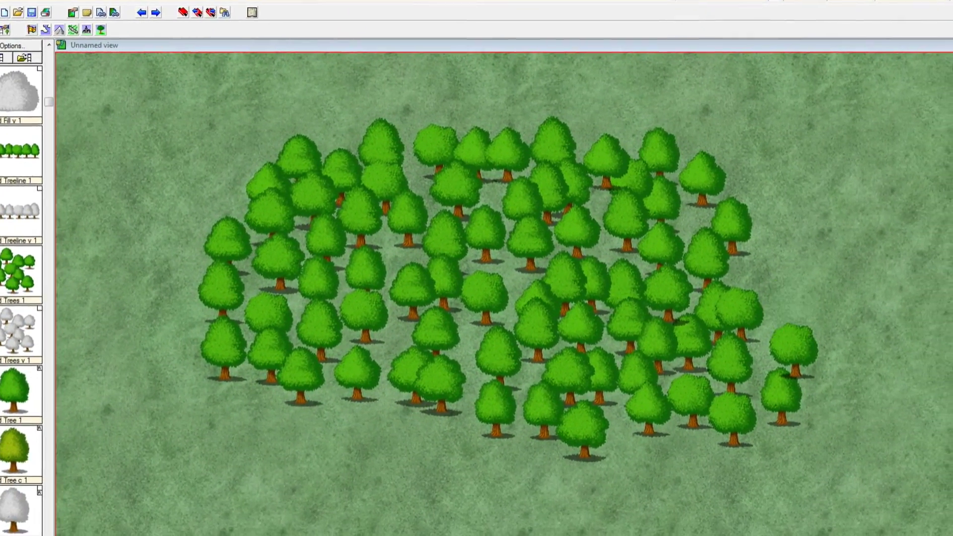
{"action": "left_click", "coordinate": [0, 0]}
{"action": "left_click", "coordinate": [0, 1]}
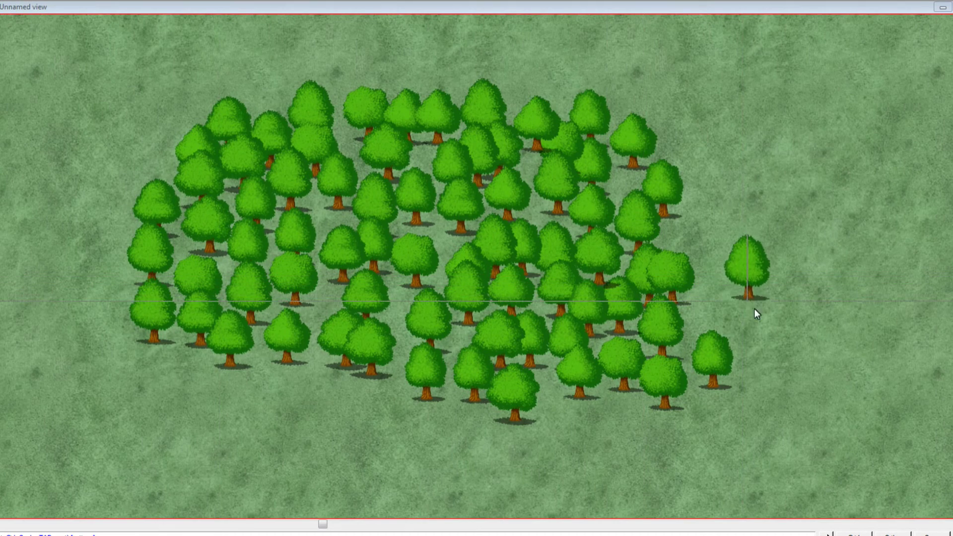
- Extend the forest eastward with more Decid Trees 1 symbols, closing its eastern side with a dense outer column of trees
{"action": "left_click", "coordinate": [713, 326]}
{"action": "left_click", "coordinate": [750, 327]}
{"action": "left_click", "coordinate": [747, 255]}
{"action": "left_click", "coordinate": [699, 248]}
{"action": "left_click", "coordinate": [717, 180]}
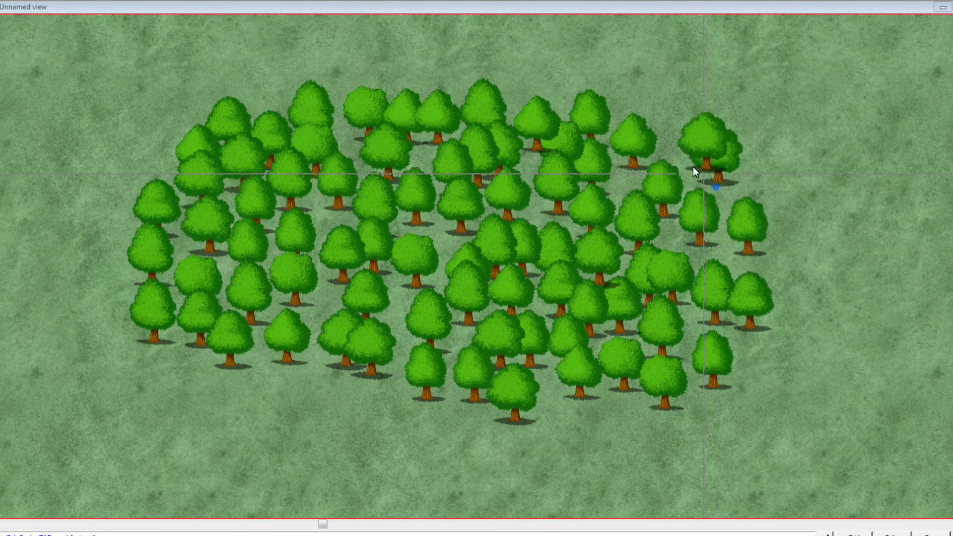
{"action": "left_click", "coordinate": [671, 147]}
{"action": "left_click", "coordinate": [758, 177]}
{"action": "left_click", "coordinate": [784, 213]}
{"action": "left_click", "coordinate": [790, 247]}
{"action": "left_click", "coordinate": [789, 287]}
{"action": "left_click", "coordinate": [787, 323]}
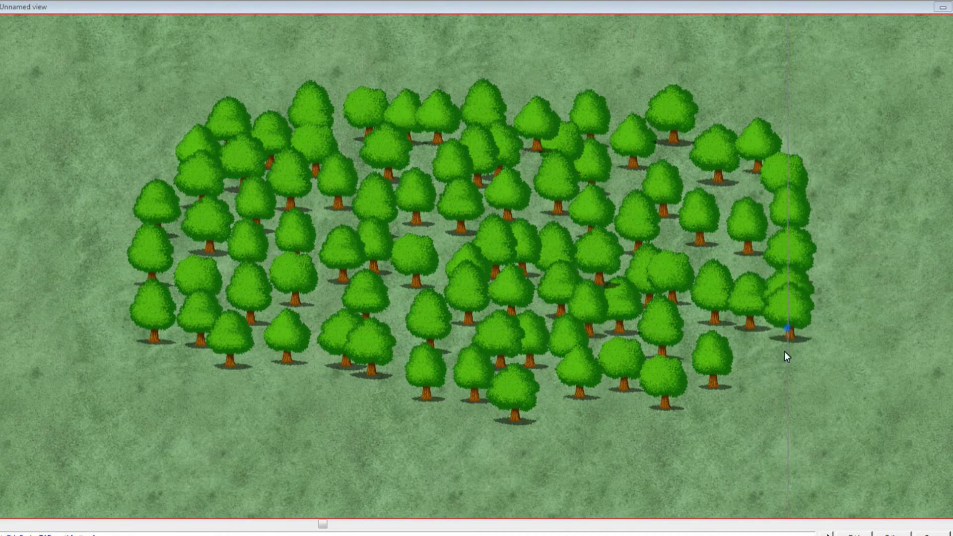
- Place Decid Trees 1 symbols along the forest's southern edge from the southeast corner round to the southwest, and finish the symbol placement
{"action": "left_click", "coordinate": [765, 357]}
{"action": "left_click", "coordinate": [733, 392]}
{"action": "left_click", "coordinate": [758, 418]}
{"action": "left_click", "coordinate": [710, 437]}
{"action": "left_click", "coordinate": [660, 439]}
{"action": "left_click", "coordinate": [607, 445]}
{"action": "left_click", "coordinate": [563, 451]}
{"action": "left_click", "coordinate": [530, 454]}
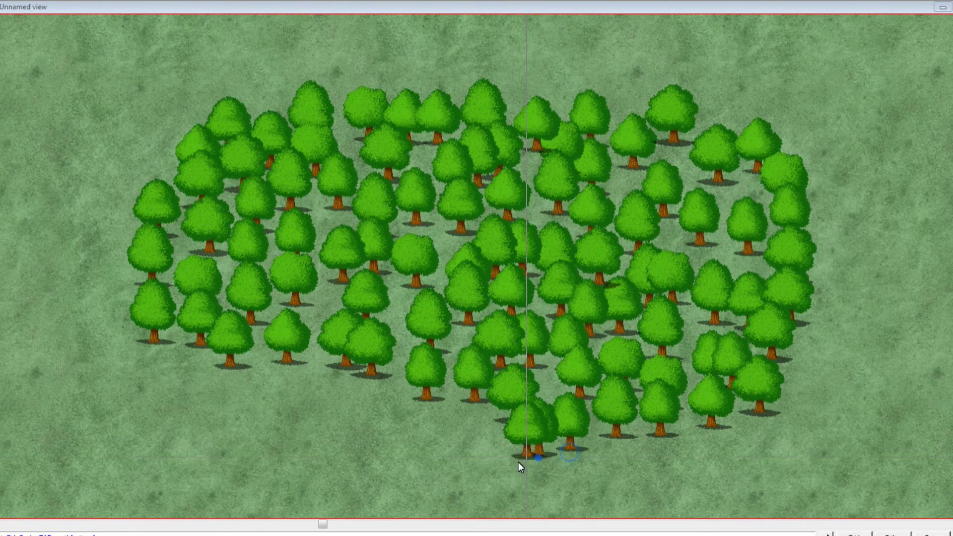
{"action": "left_click", "coordinate": [489, 455]}
{"action": "left_click", "coordinate": [432, 456]}
{"action": "left_click", "coordinate": [378, 437]}
{"action": "left_click", "coordinate": [340, 422]}
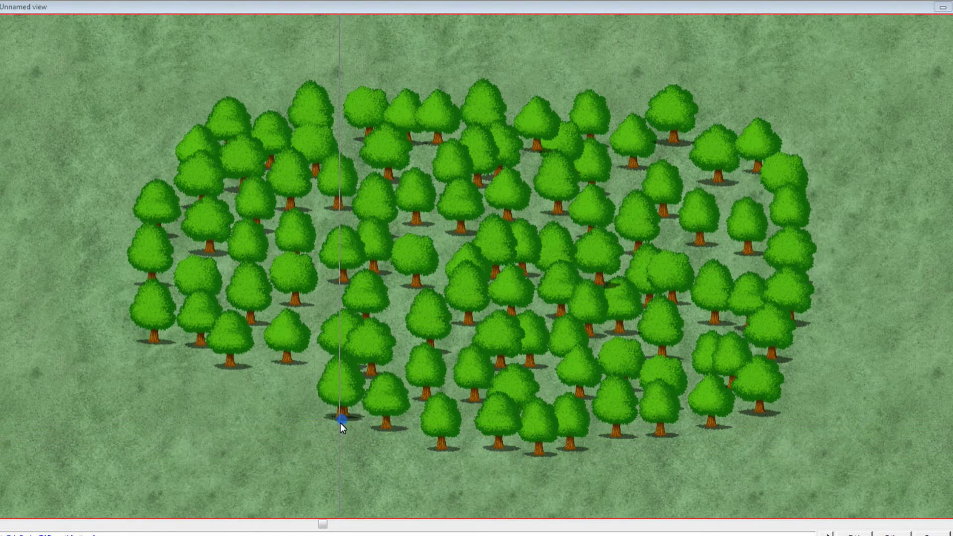
{"action": "left_click", "coordinate": [286, 421]}
{"action": "right_click", "coordinate": [285, 418]}
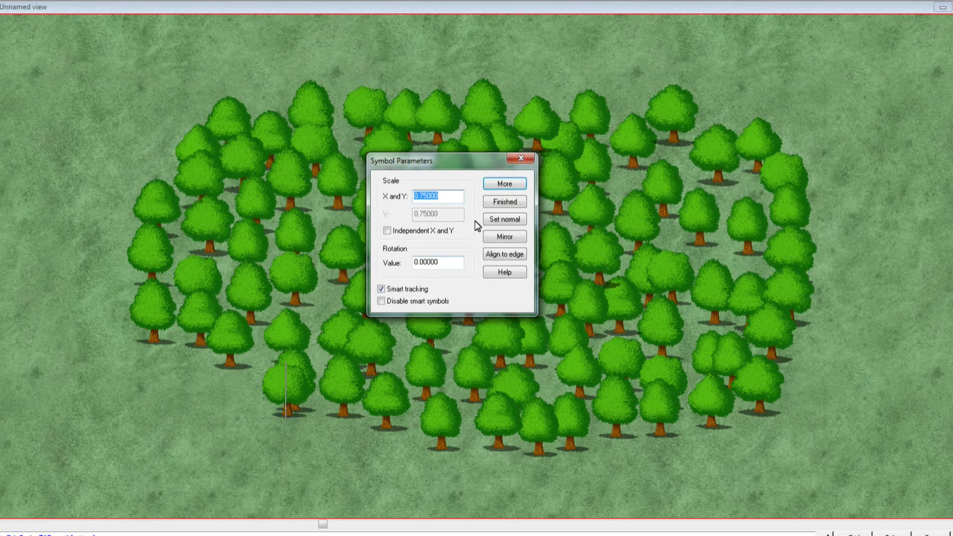
{"action": "left_click", "coordinate": [504, 202]}
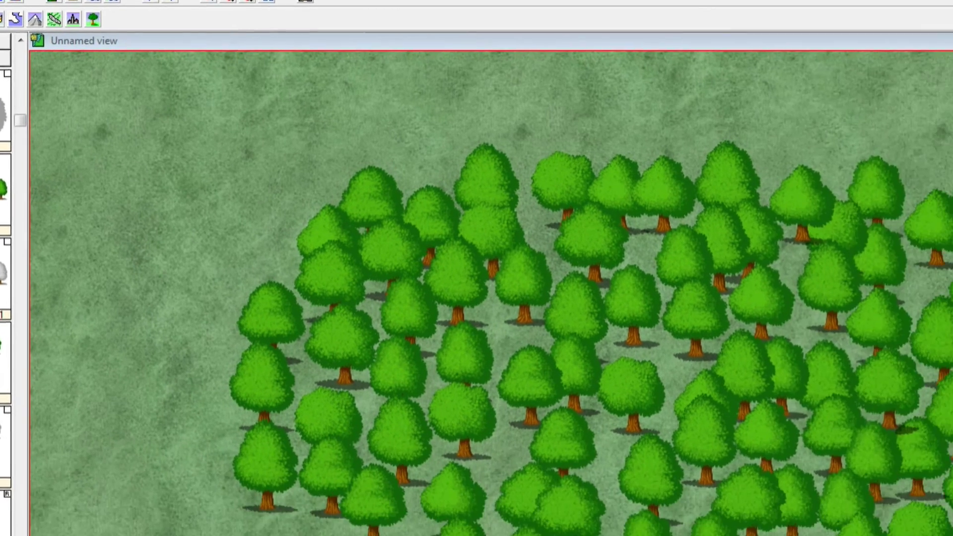
- Draw a smooth Contour, Default 06 area covering the forest just inside its outermost trees, and save the drawing
{"action": "right_click", "coordinate": [75, 113]}
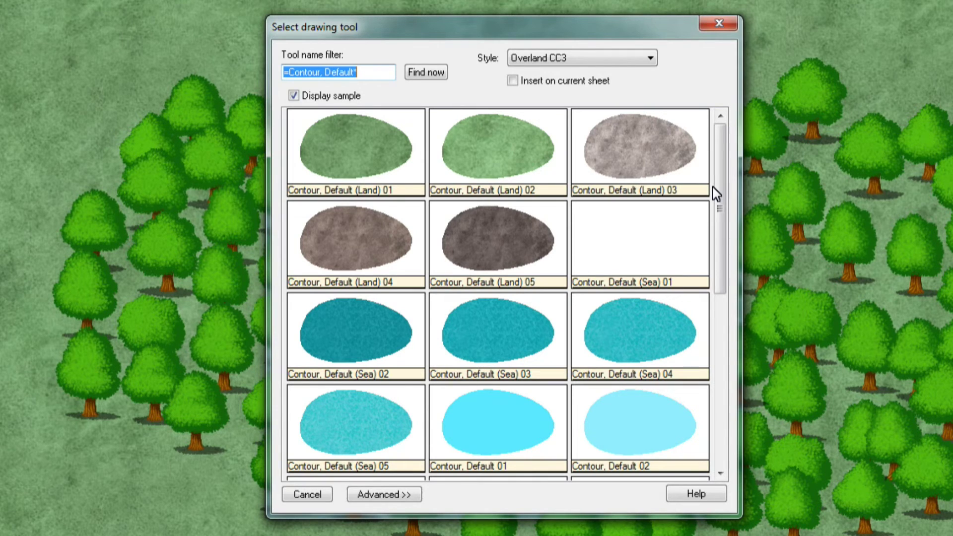
{"action": "left_click_drag", "start_coordinate": [716, 192], "coordinate": [713, 274]}
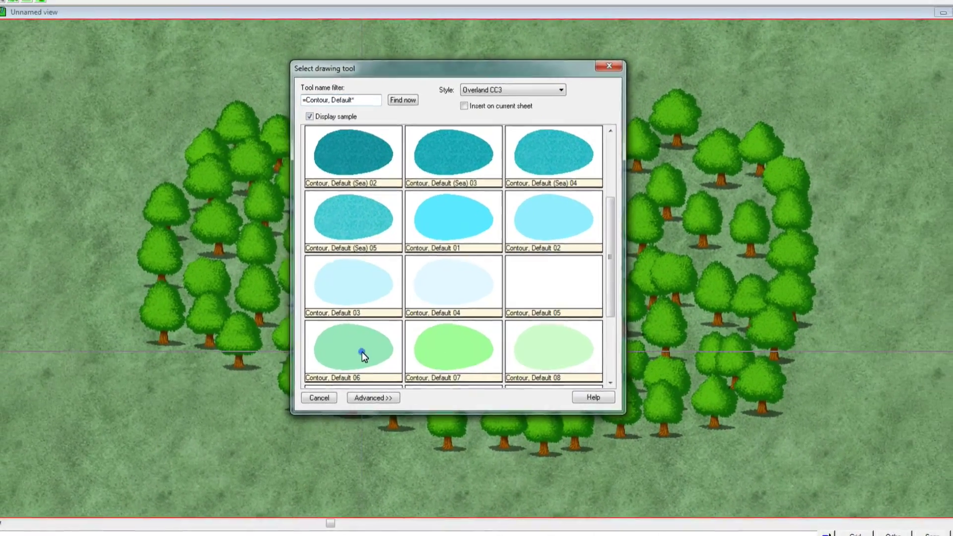
{"action": "left_click", "coordinate": [364, 354]}
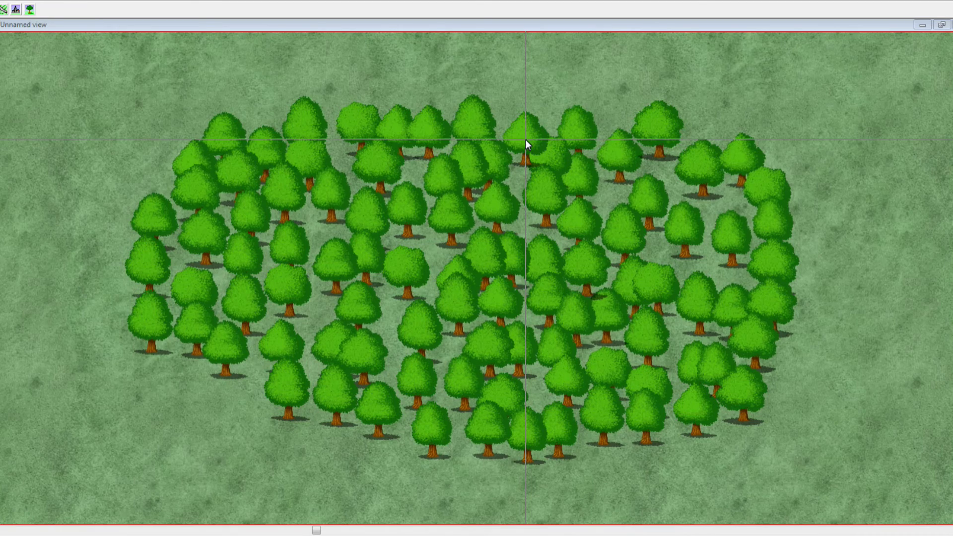
{"action": "left_click", "coordinate": [459, 133]}
{"action": "mouse_move", "coordinate": [430, 137]}
{"action": "left_mouse_down"}
{"action": "mouse_move", "coordinate": [282, 130]}
{"action": "mouse_move", "coordinate": [188, 148]}
{"action": "mouse_move", "coordinate": [150, 260]}
{"action": "mouse_move", "coordinate": [157, 311]}
{"action": "mouse_move", "coordinate": [185, 356]}
{"action": "mouse_move", "coordinate": [318, 417]}
{"action": "mouse_move", "coordinate": [502, 456]}
{"action": "mouse_move", "coordinate": [622, 448]}
{"action": "mouse_move", "coordinate": [759, 409]}
{"action": "mouse_move", "coordinate": [783, 356]}
{"action": "mouse_move", "coordinate": [787, 299]}
{"action": "mouse_move", "coordinate": [767, 166]}
{"action": "mouse_move", "coordinate": [656, 121]}
{"action": "mouse_move", "coordinate": [554, 147]}
{"action": "mouse_move", "coordinate": [512, 143]}
{"action": "left_mouse_up"}
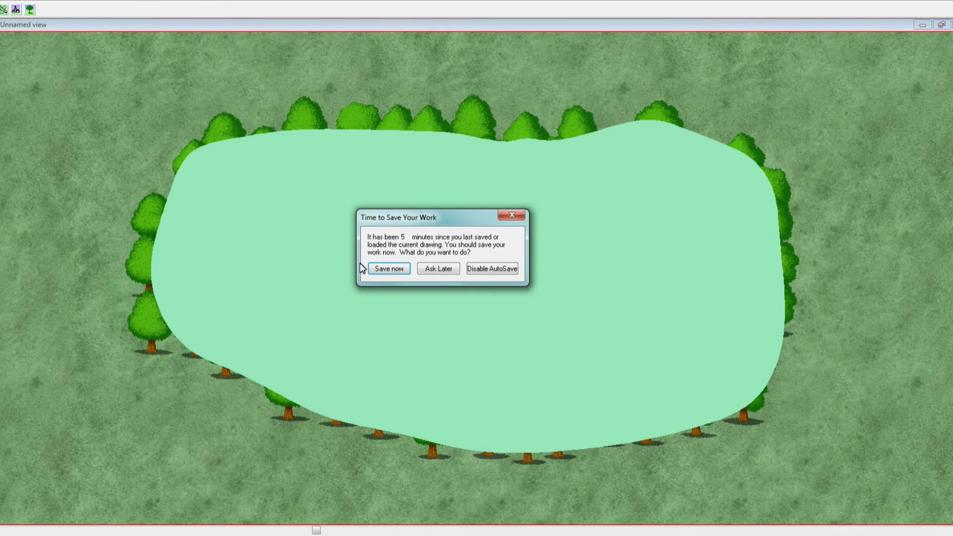
{"action": "left_click", "coordinate": [379, 273]}
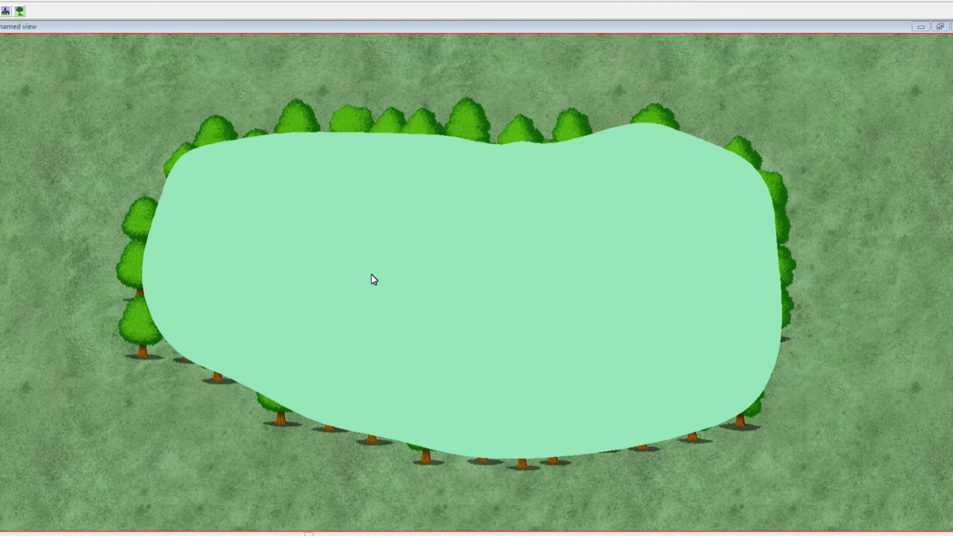